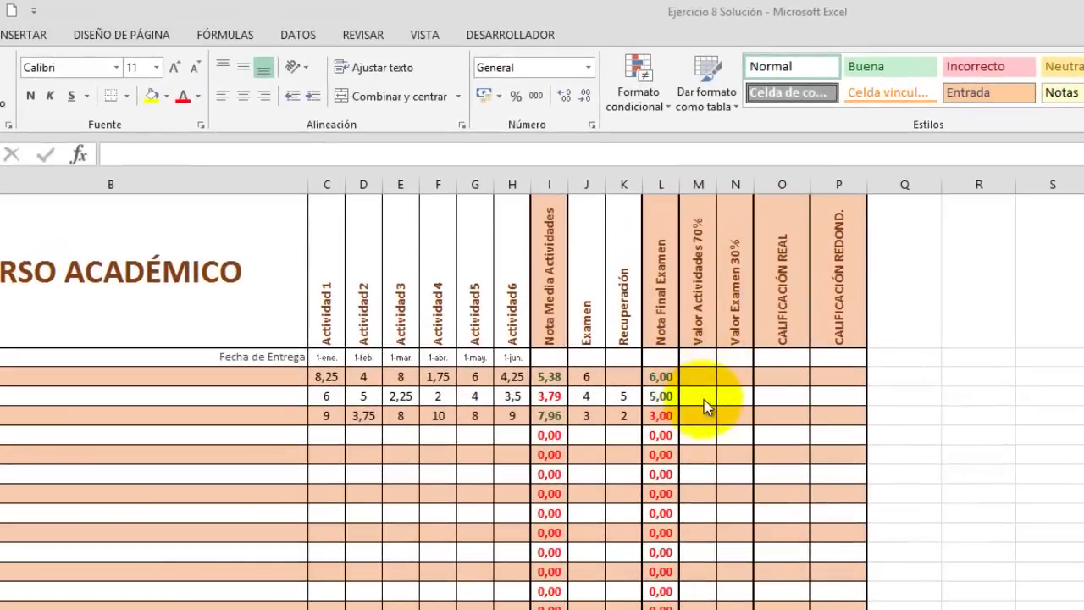
Inspect the I3 and L3 formulas and the empty weight cells M2, N2 and M3
{"action": "left_click", "coordinate": [700, 378]}
{"action": "double_click", "coordinate": [699, 379]}
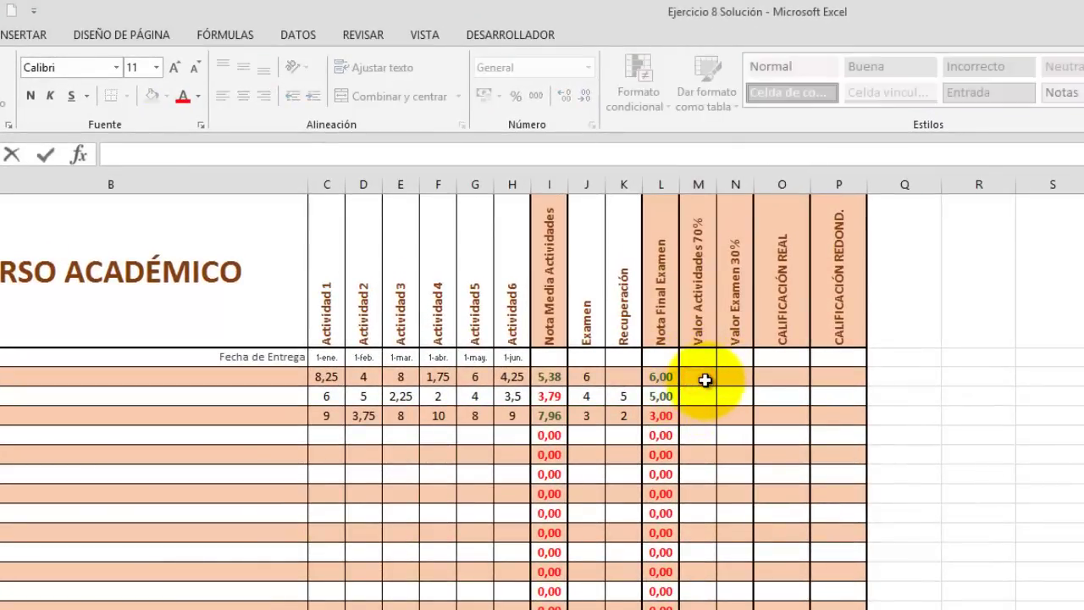
{"action": "key", "text": "Escape"}
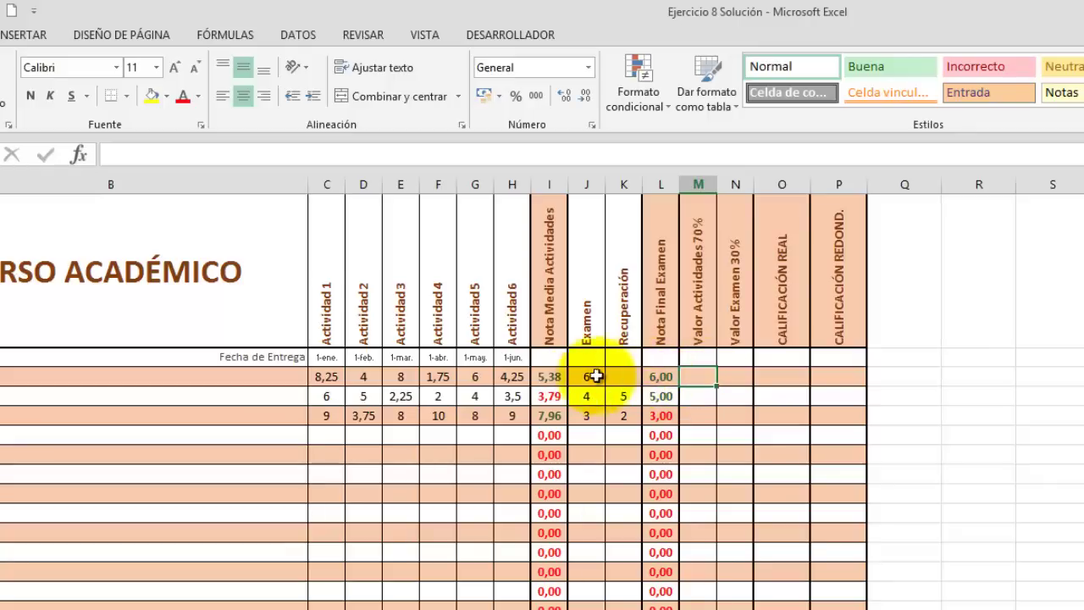
{"action": "left_click", "coordinate": [545, 376]}
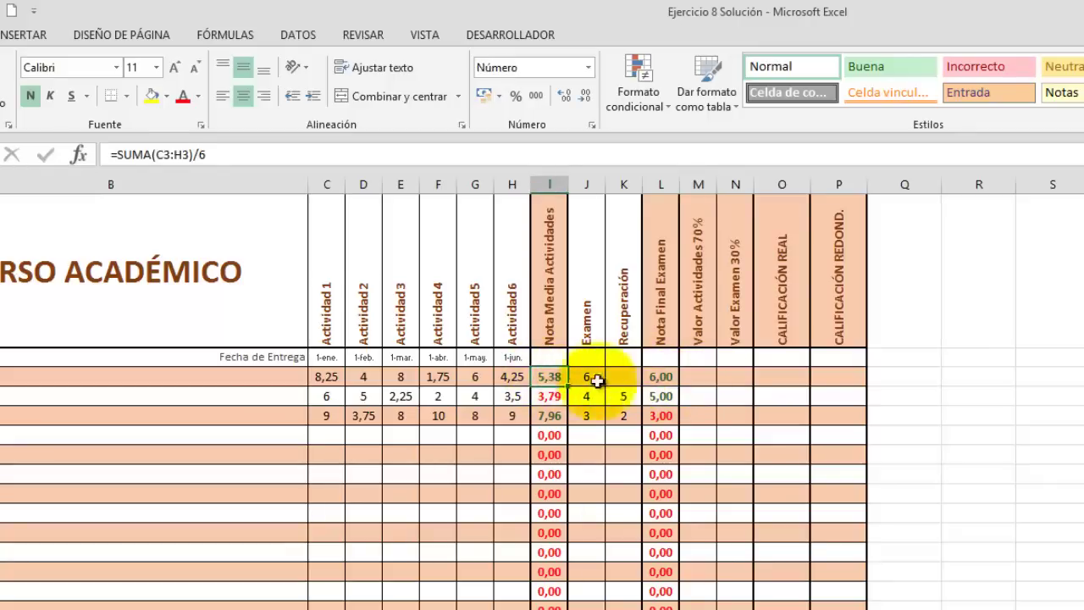
{"action": "left_click", "coordinate": [735, 378]}
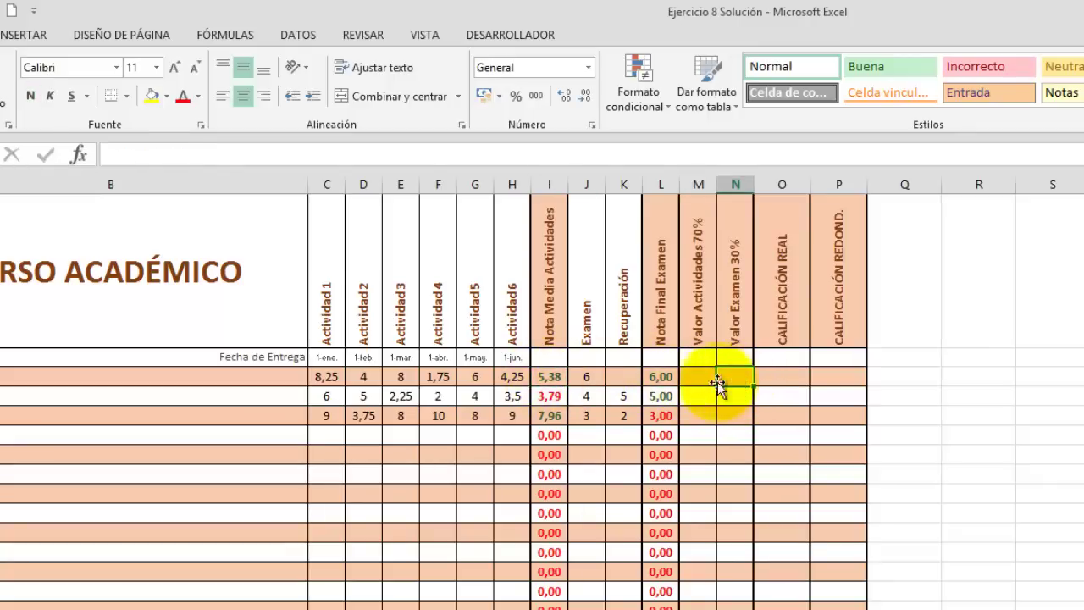
{"action": "left_click", "coordinate": [659, 377]}
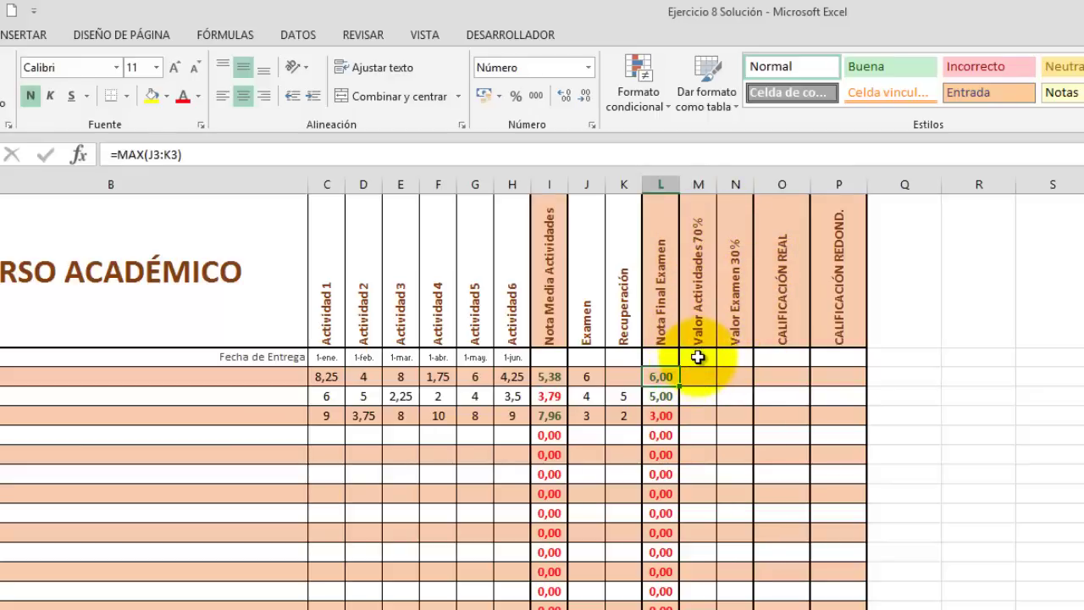
{"action": "left_click", "coordinate": [697, 357]}
{"action": "left_click", "coordinate": [738, 359]}
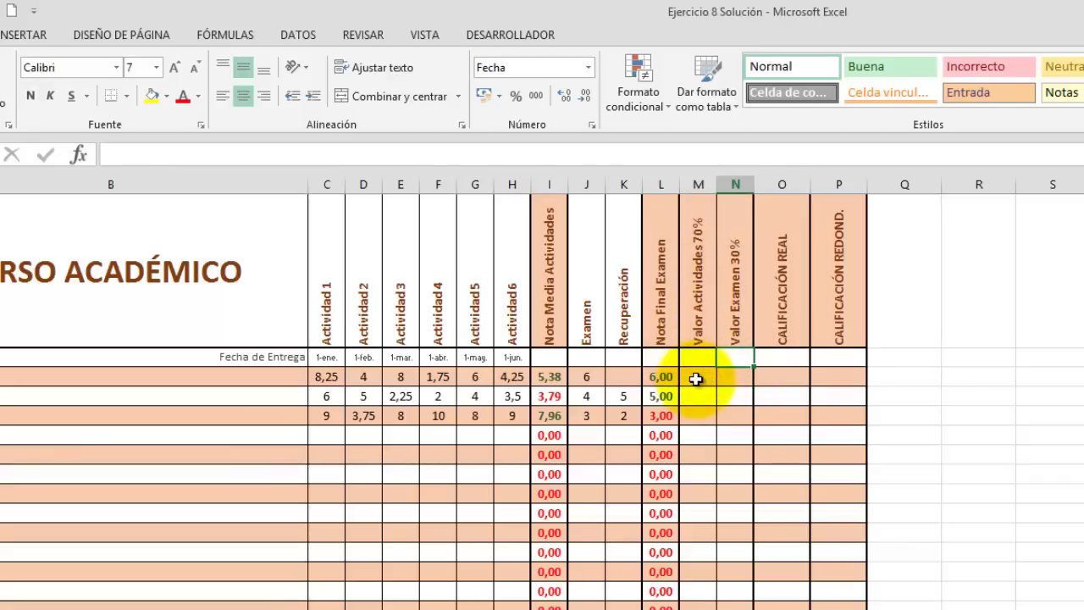
{"action": "left_click", "coordinate": [698, 378]}
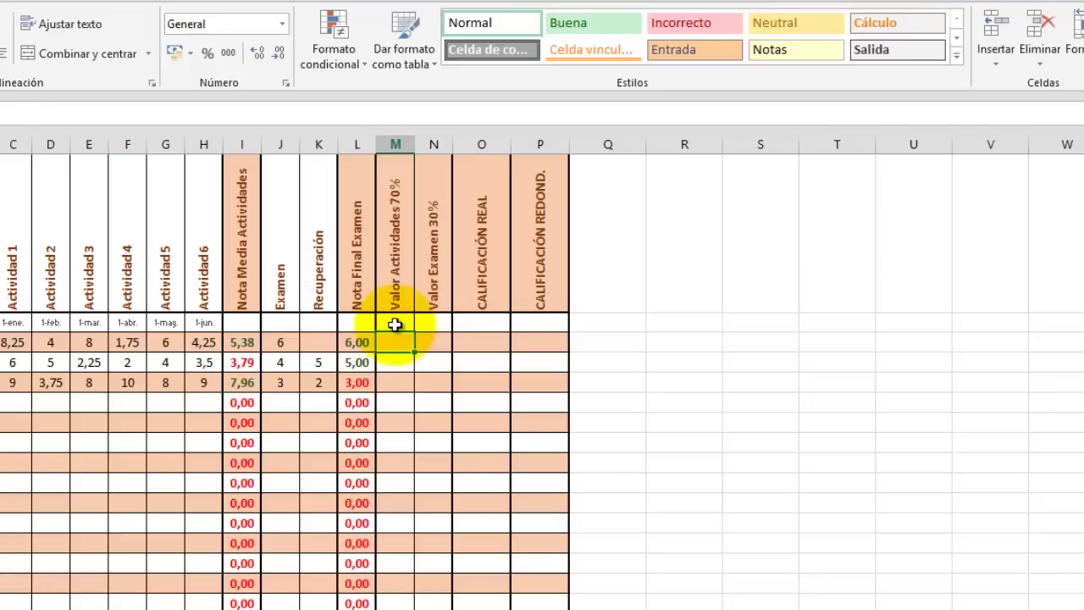
Enter 70% in M2 and apply Estilo millares, though it still displays as a date
{"action": "left_click", "coordinate": [395, 324]}
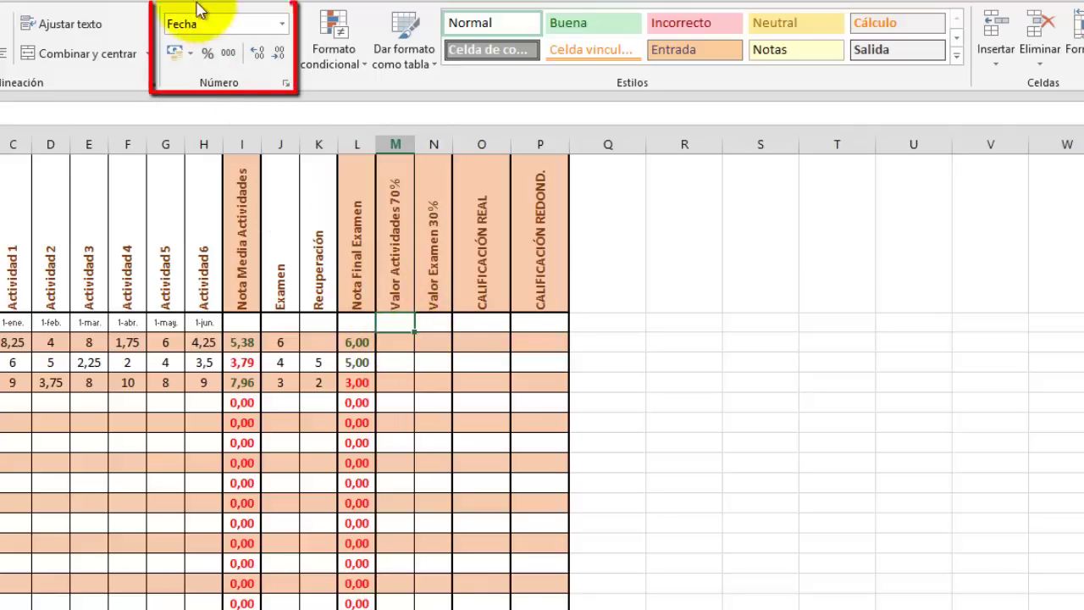
{"action": "left_click", "coordinate": [396, 342]}
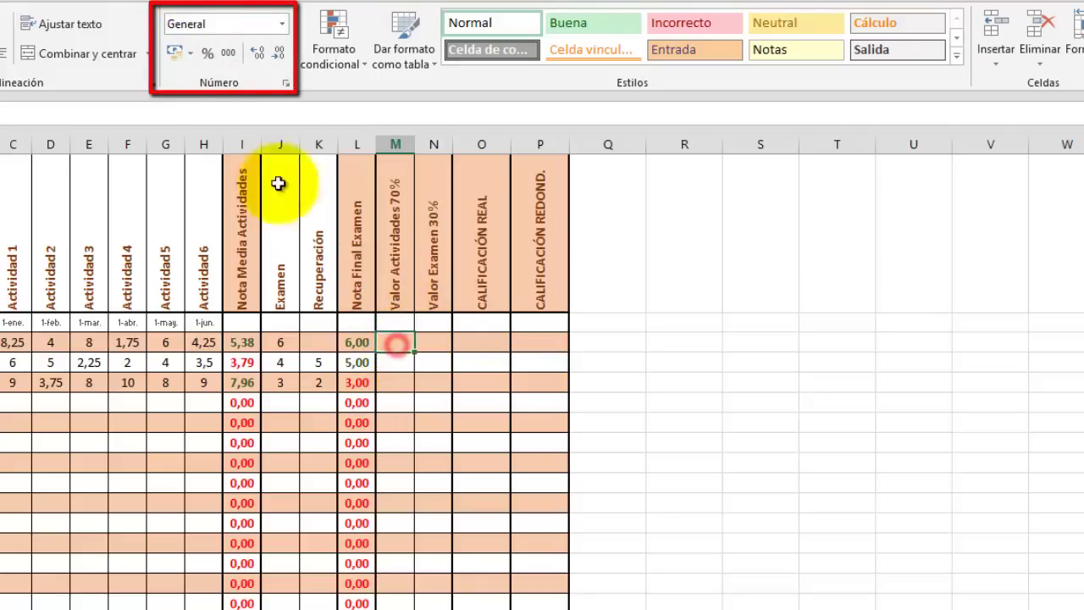
{"action": "left_click", "coordinate": [393, 322]}
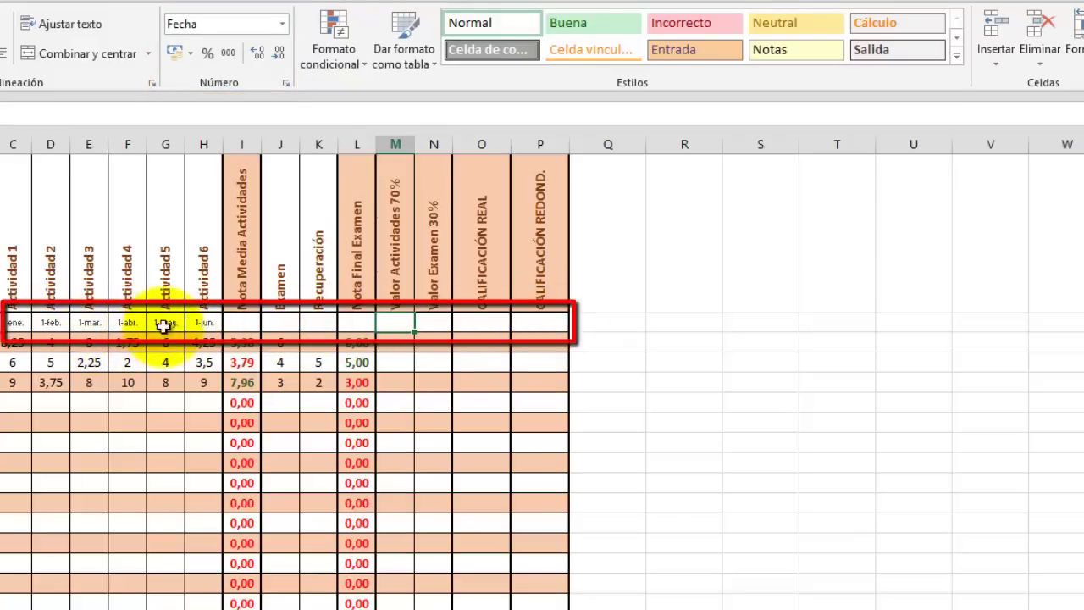
{"action": "double_click", "coordinate": [394, 324]}
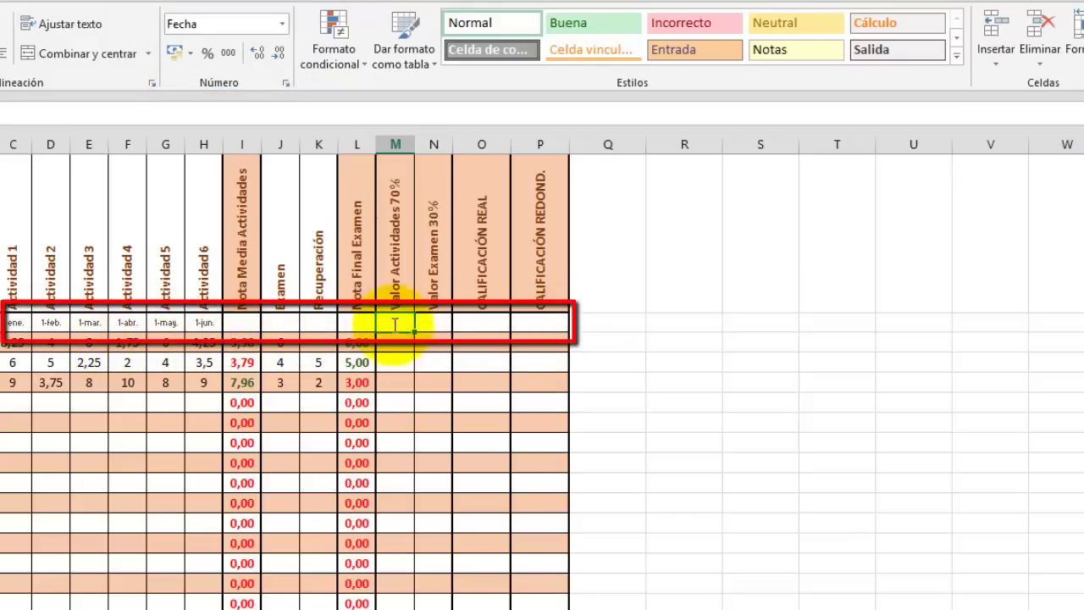
{"action": "double_click", "coordinate": [395, 324]}
{"action": "type", "text": "70"}
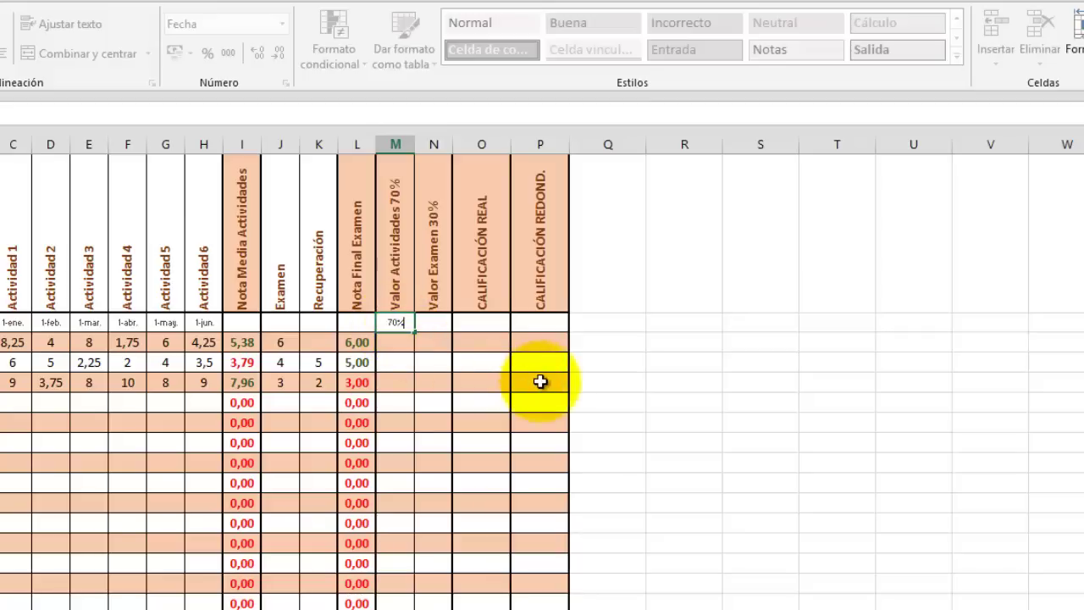
{"action": "key", "text": "Return"}
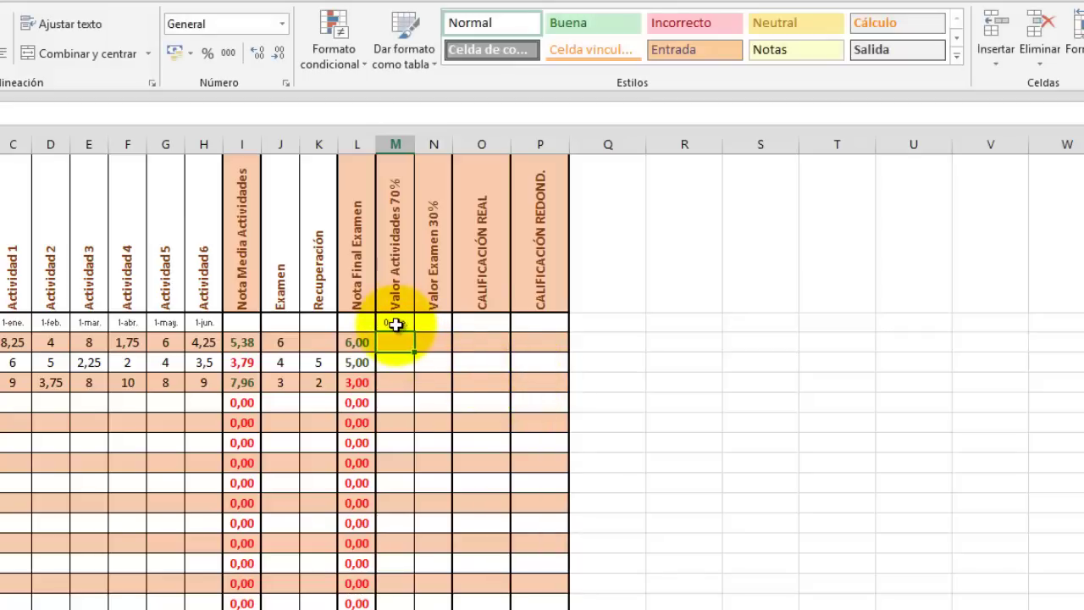
{"action": "left_click", "coordinate": [396, 322]}
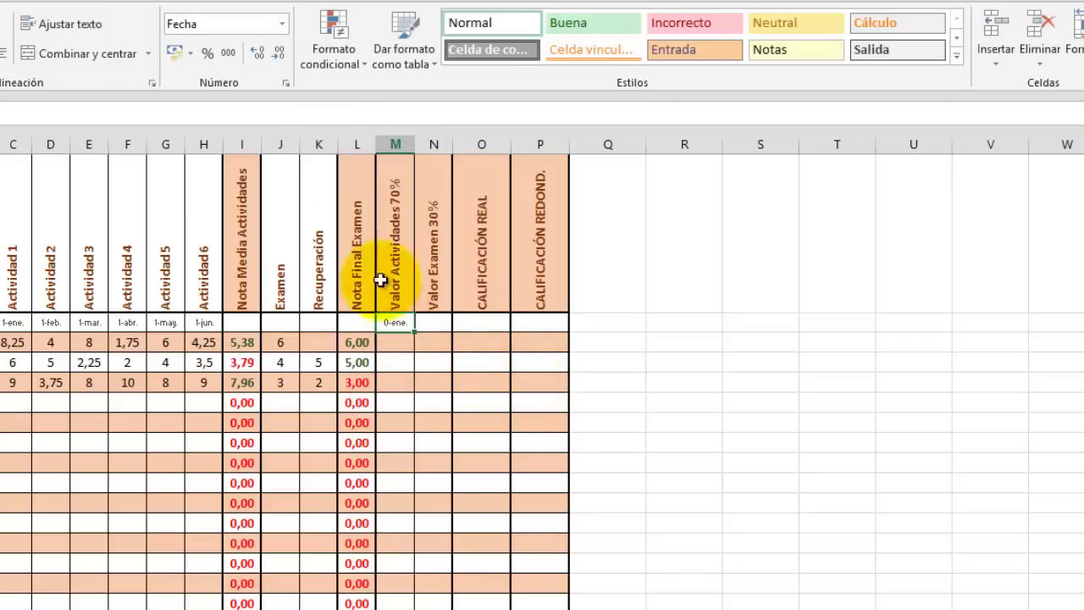
{"action": "left_click", "coordinate": [229, 54]}
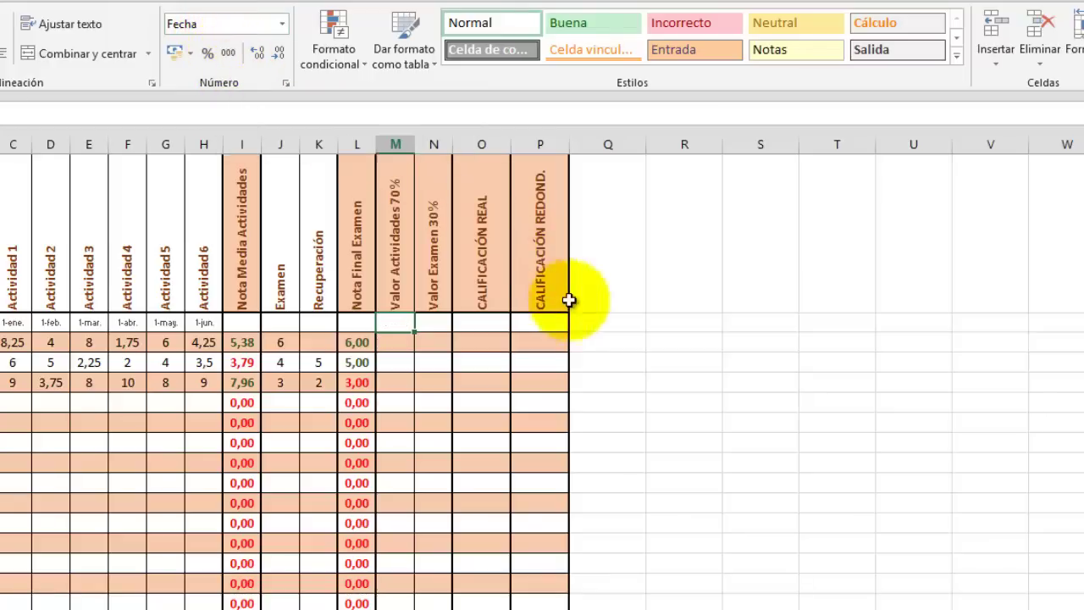
{"action": "left_click", "coordinate": [434, 322]}
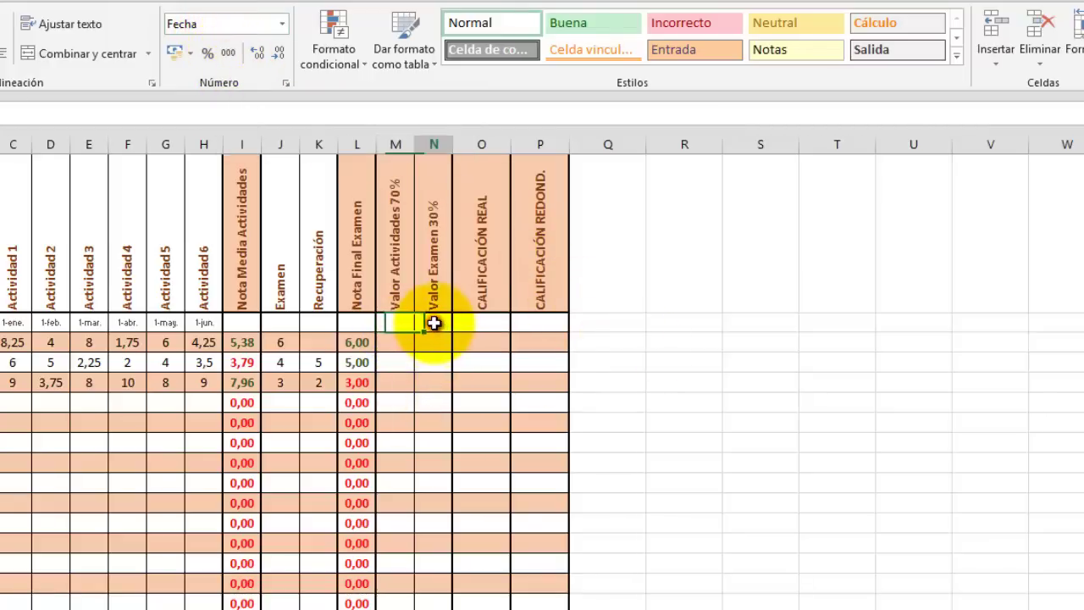
{"action": "left_click", "coordinate": [401, 328]}
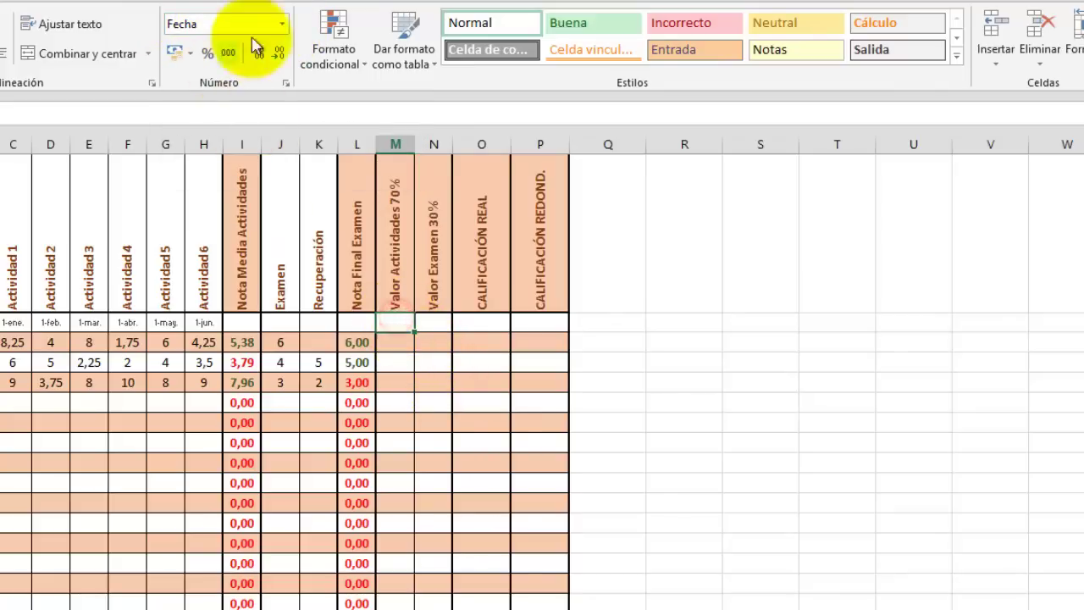
Browse the number format list and Porcentaje options for M2, then cancel without changes
{"action": "left_click", "coordinate": [283, 25]}
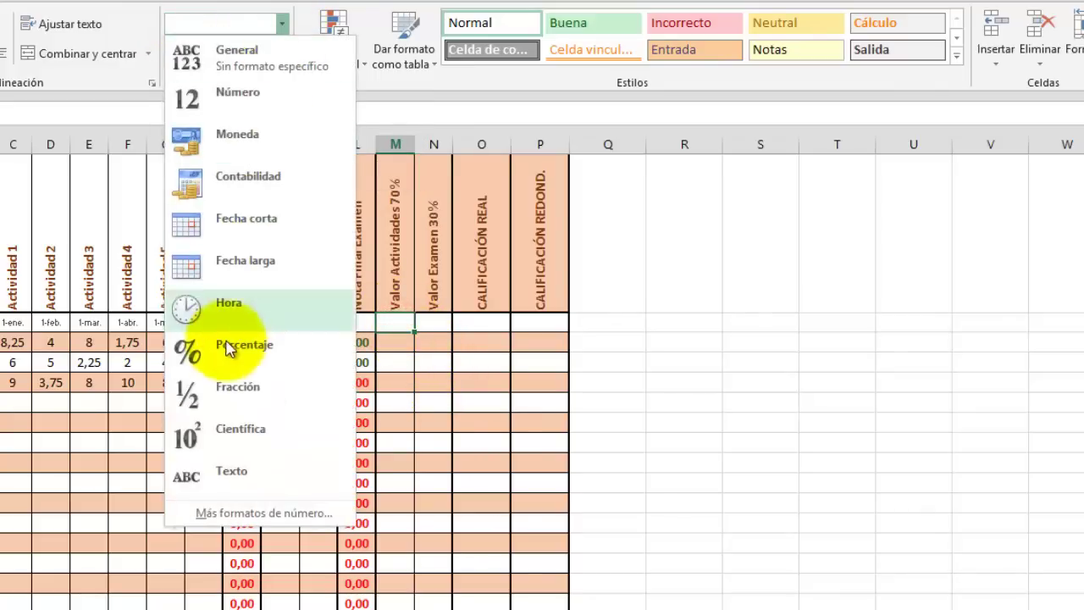
{"action": "left_click", "coordinate": [700, 341]}
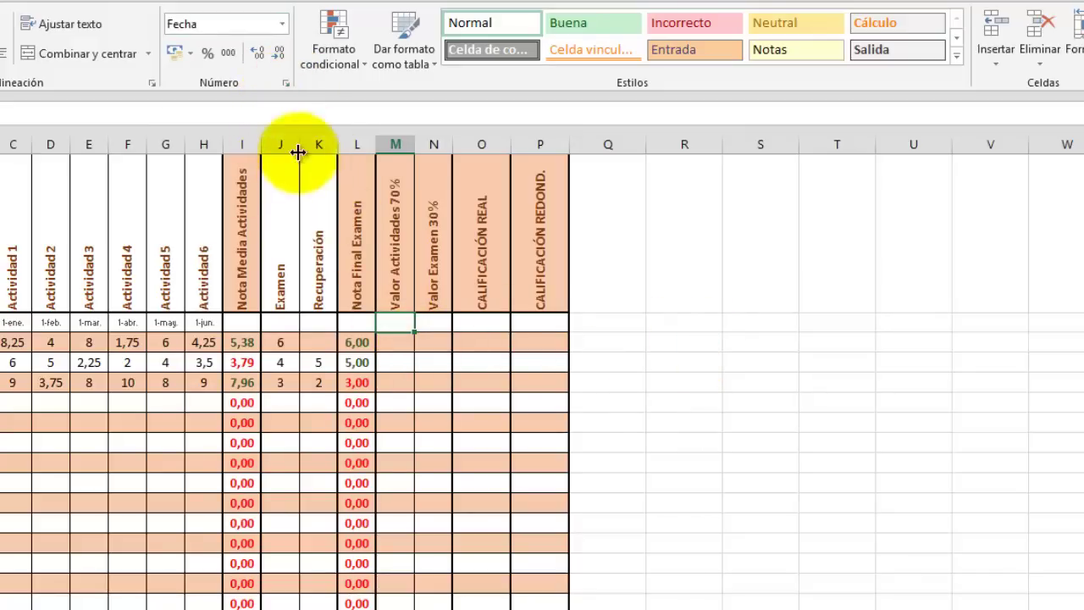
{"action": "left_click", "coordinate": [286, 87]}
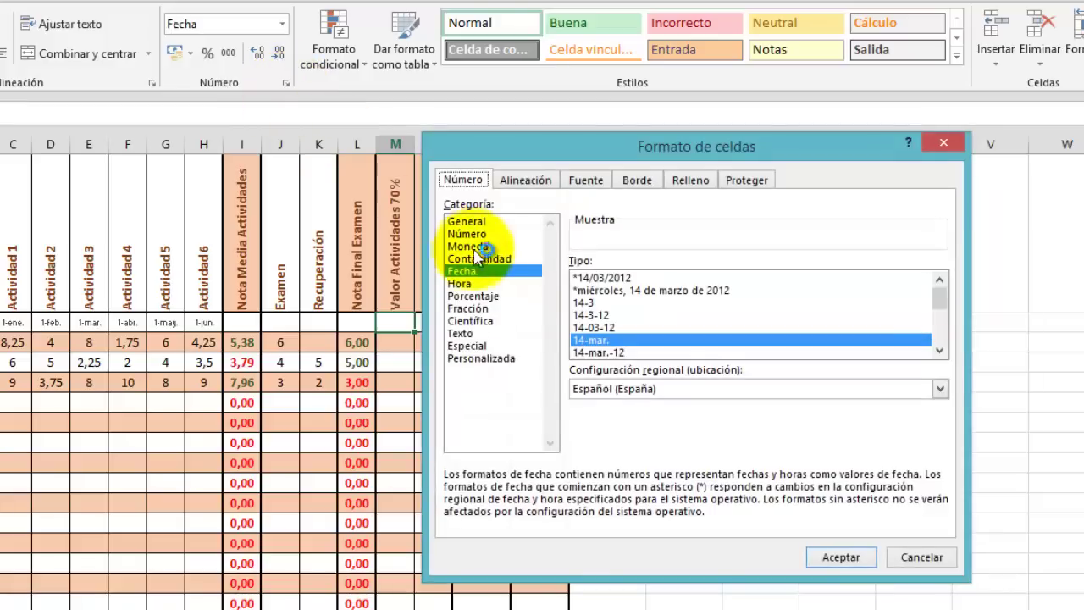
{"action": "left_click", "coordinate": [460, 273]}
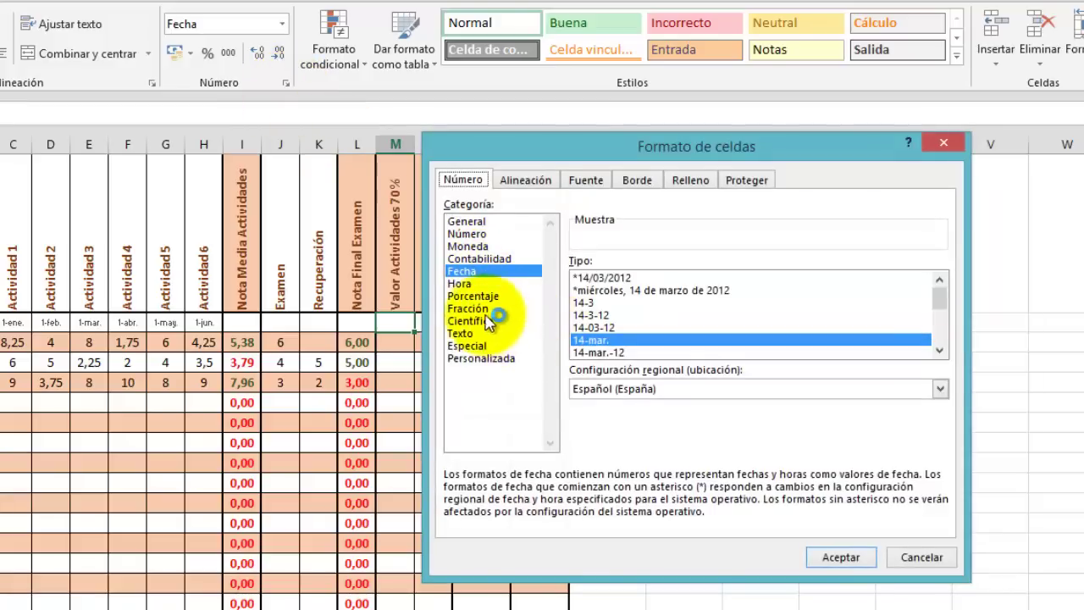
{"action": "left_click", "coordinate": [485, 298]}
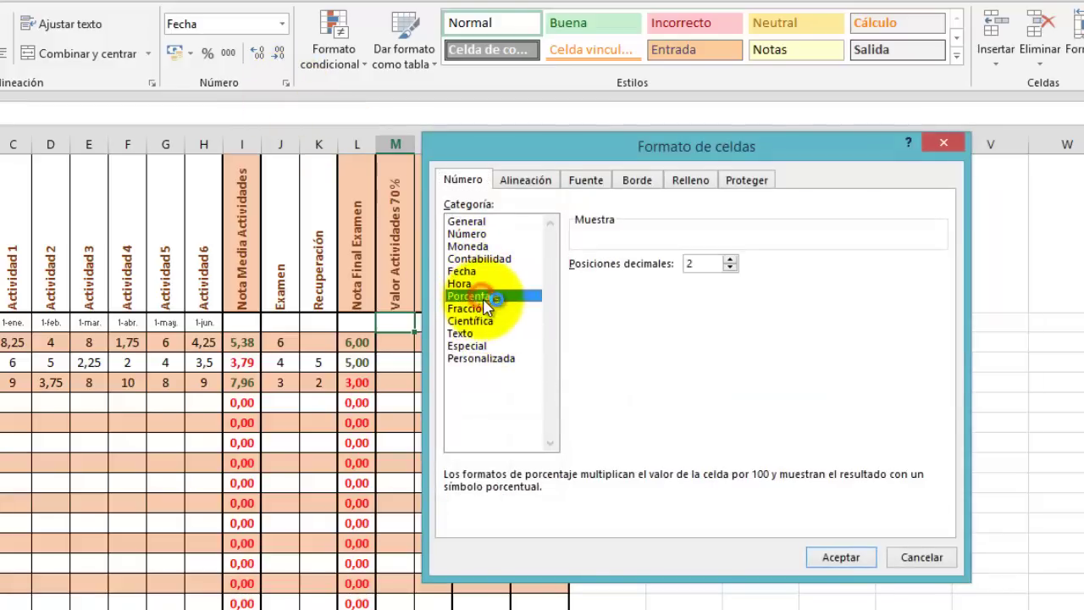
{"action": "left_click", "coordinate": [908, 557]}
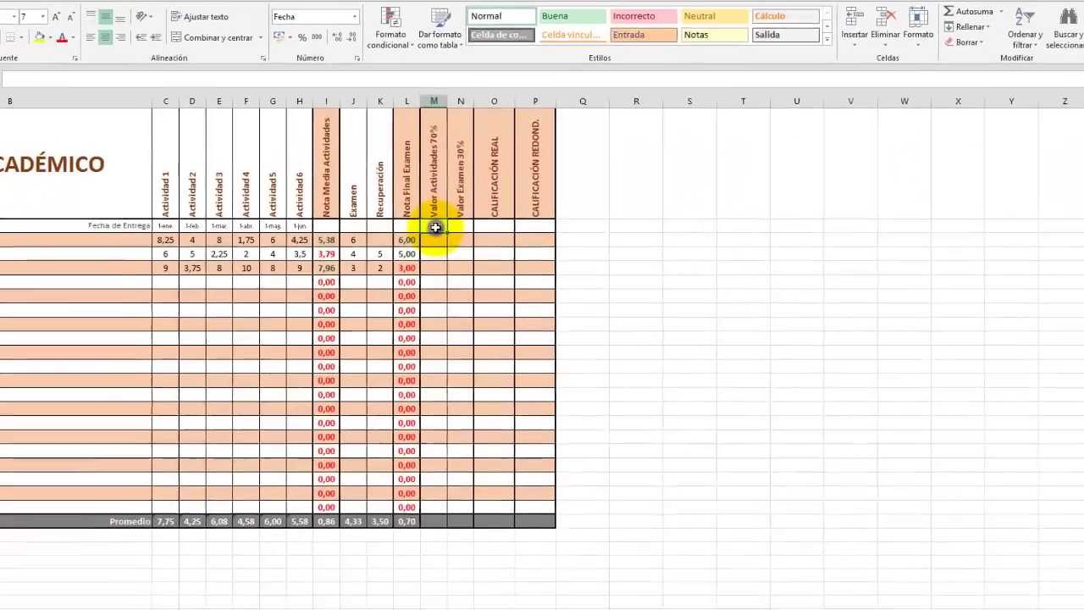
Format M2 through Formato de celdas as Porcentaje with 0 decimal places
{"action": "right_click", "coordinate": [437, 225]}
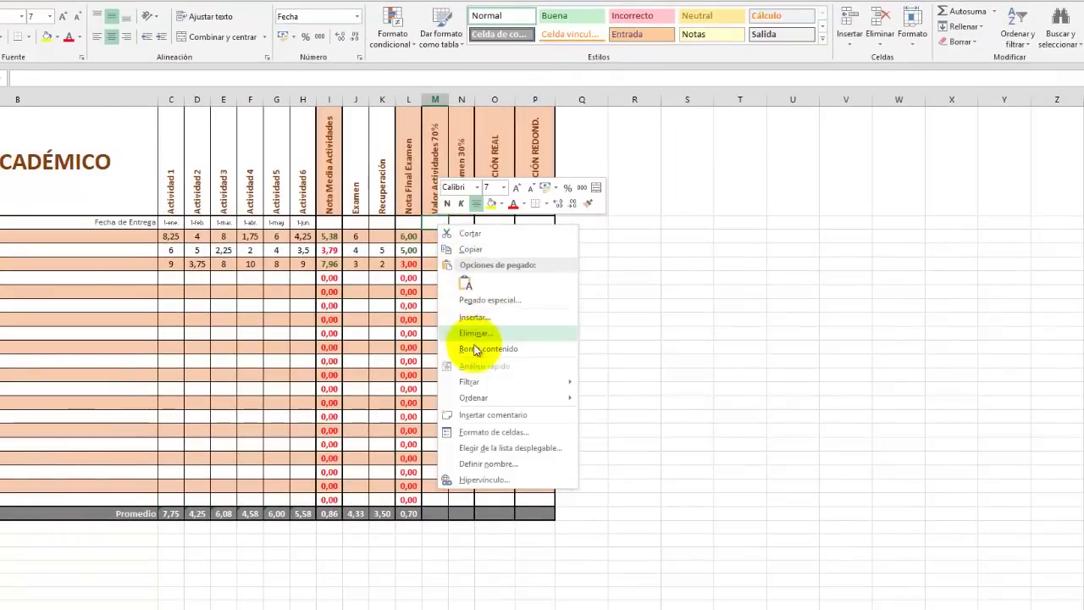
{"action": "left_click", "coordinate": [475, 435]}
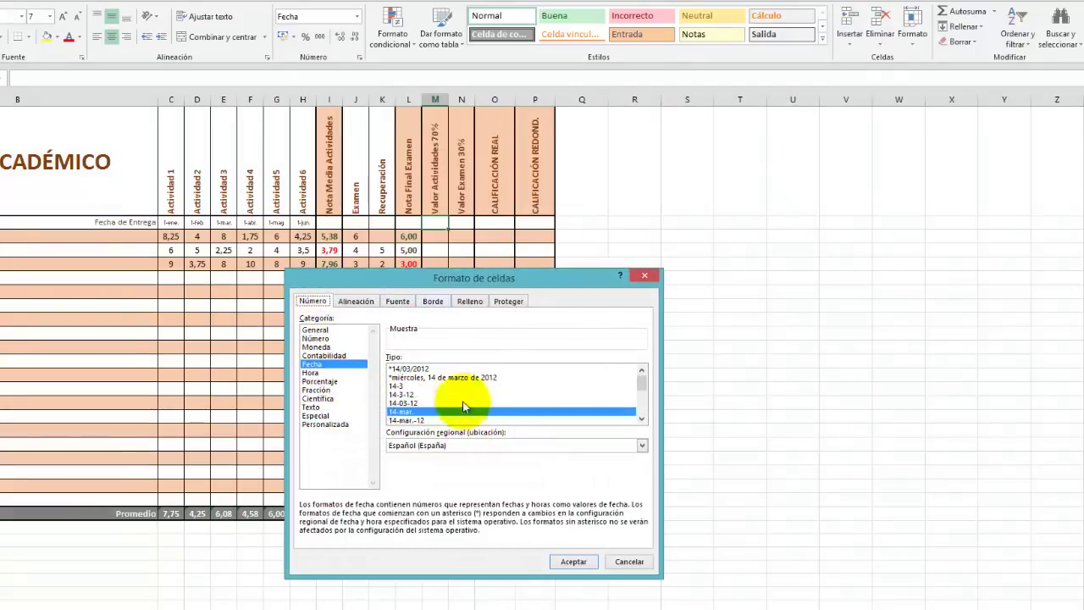
{"action": "left_click", "coordinate": [321, 382]}
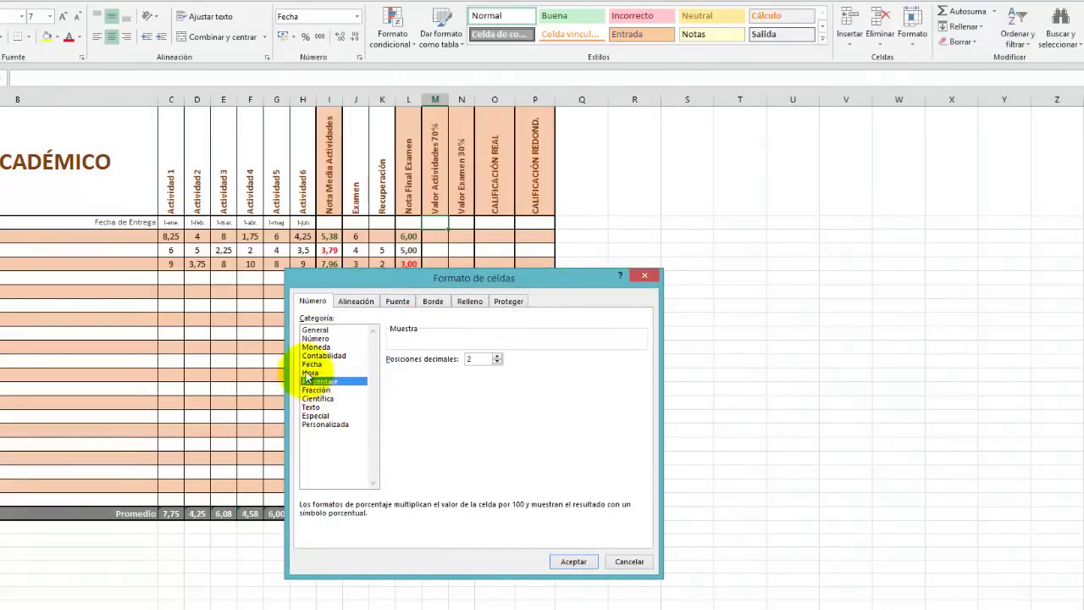
{"action": "left_click", "coordinate": [498, 362]}
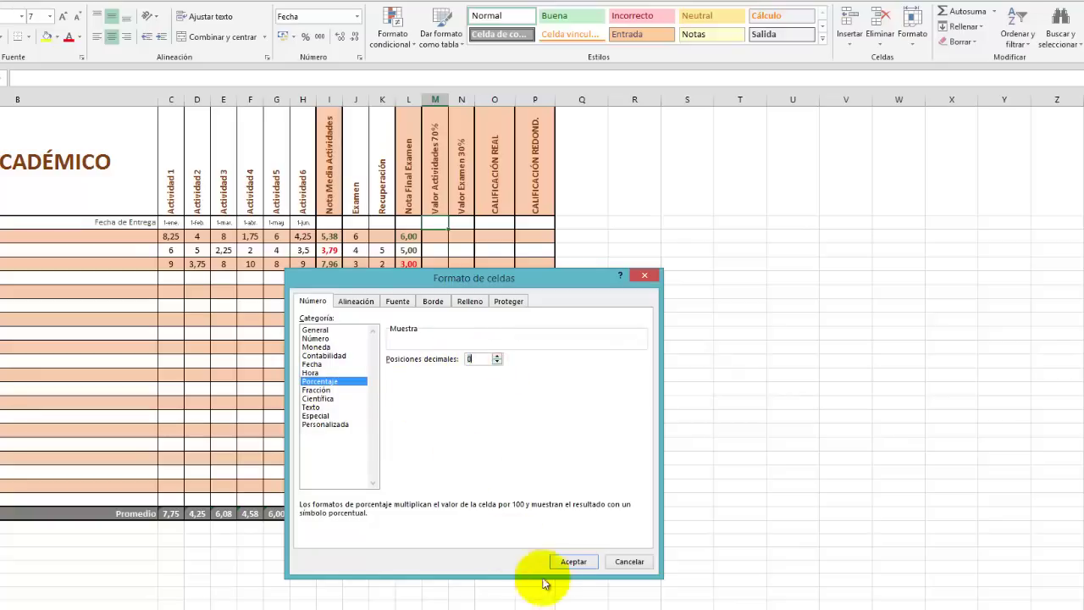
{"action": "left_click", "coordinate": [571, 561]}
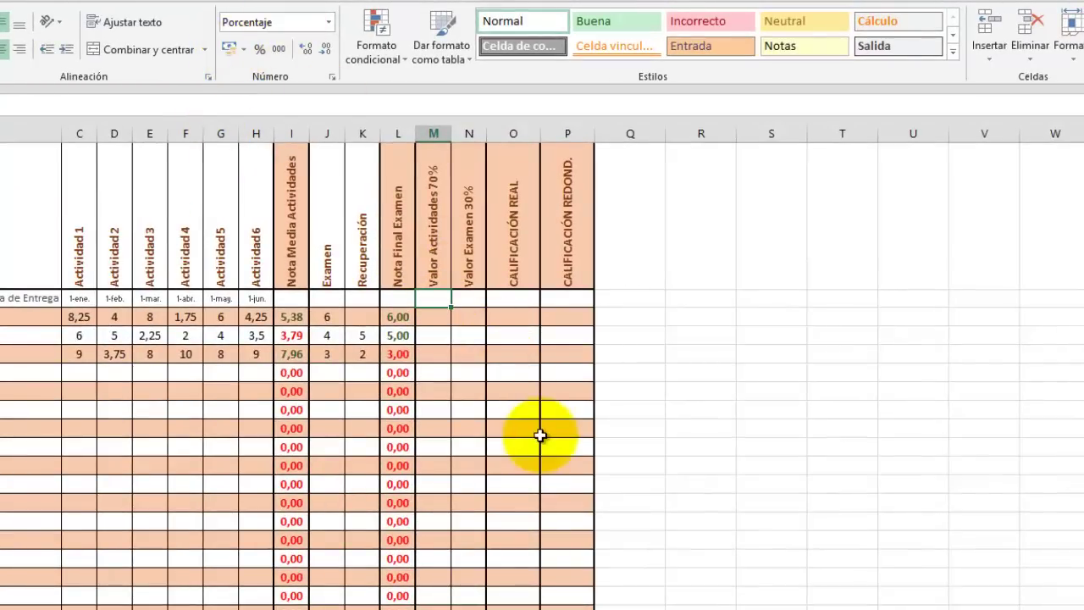
Enter 70 in M2 so it reads 70%
{"action": "type", "text": "70"}
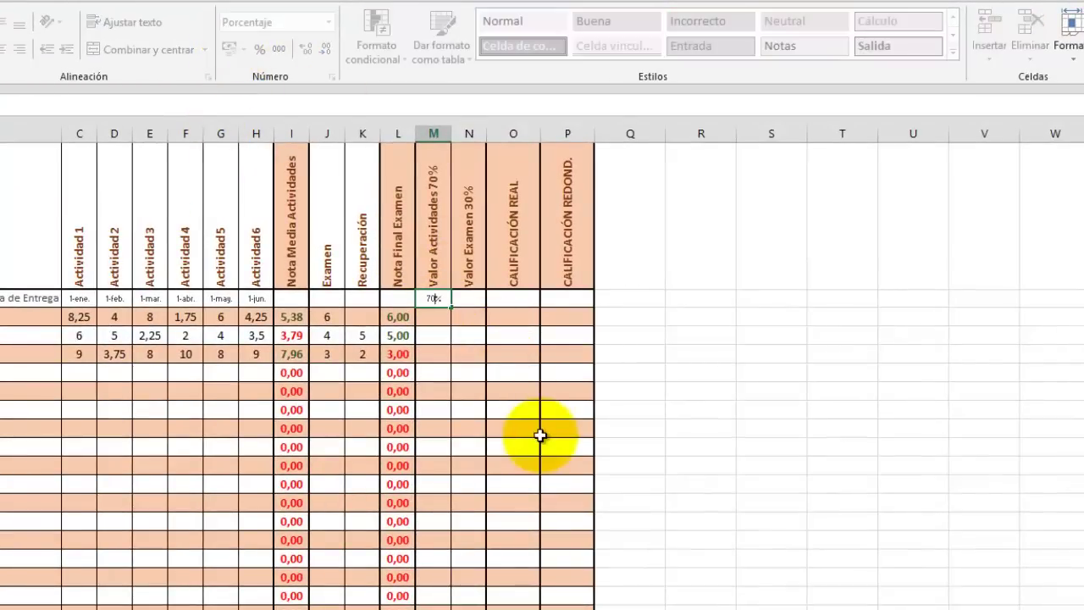
{"action": "key", "text": "Return"}
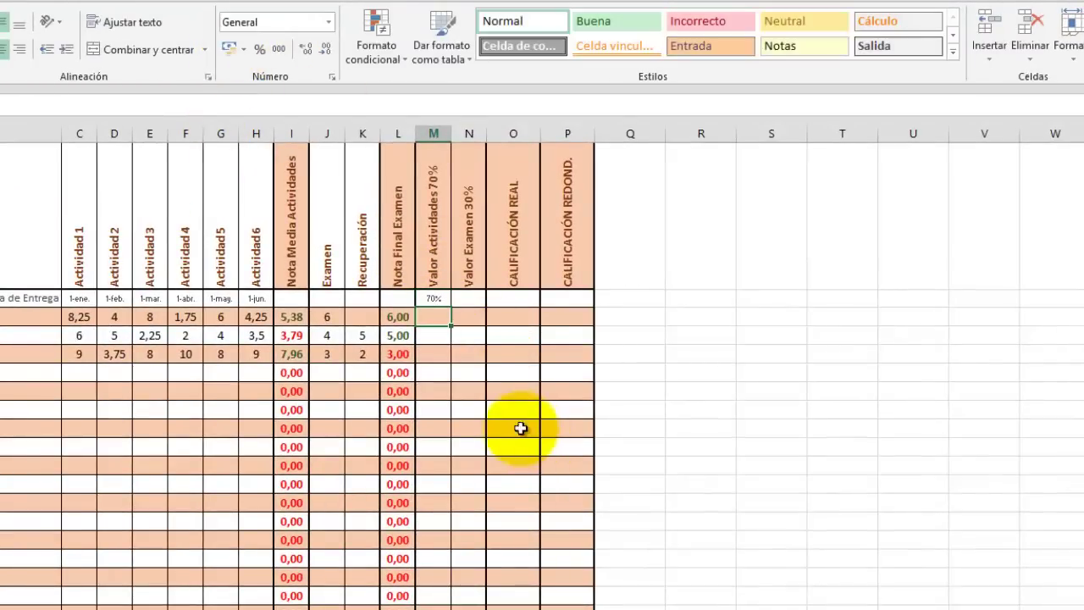
{"action": "left_click", "coordinate": [433, 300]}
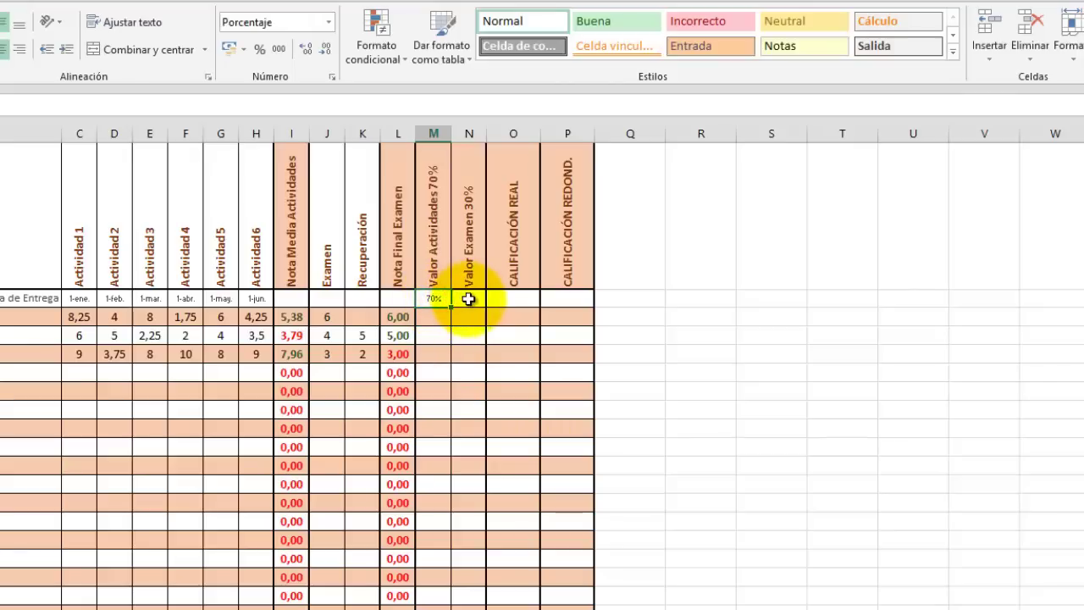
Format N2 as Porcentaje with 0 decimals and enter 30 so it reads 30%
{"action": "left_click", "coordinate": [471, 301]}
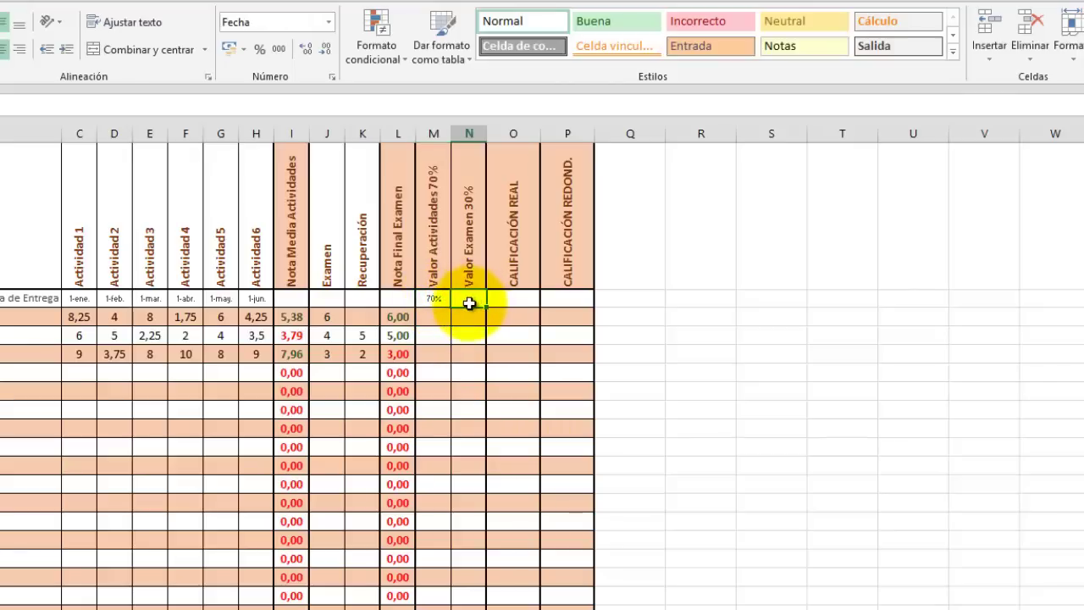
{"action": "right_click", "coordinate": [469, 303]}
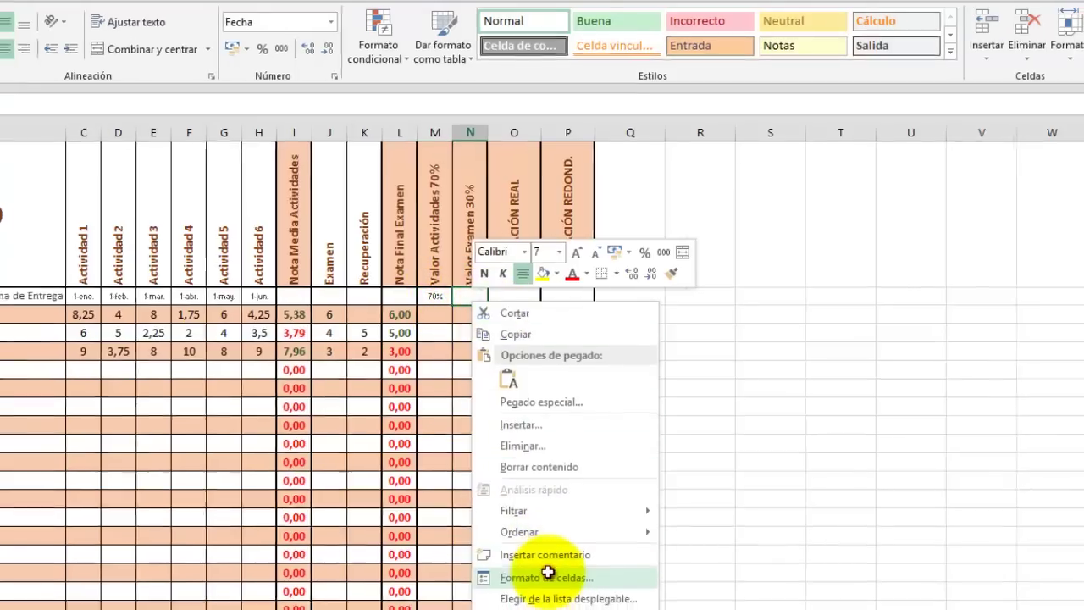
{"action": "left_click", "coordinate": [548, 576]}
{"action": "left_click", "coordinate": [407, 393]}
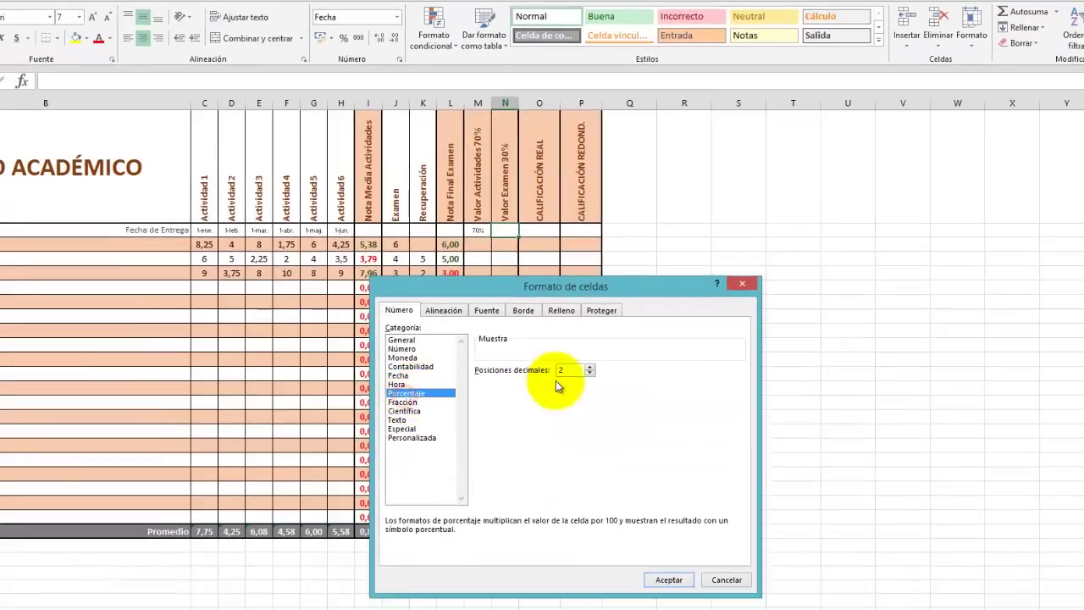
{"action": "left_click", "coordinate": [589, 372]}
{"action": "left_click", "coordinate": [590, 373]}
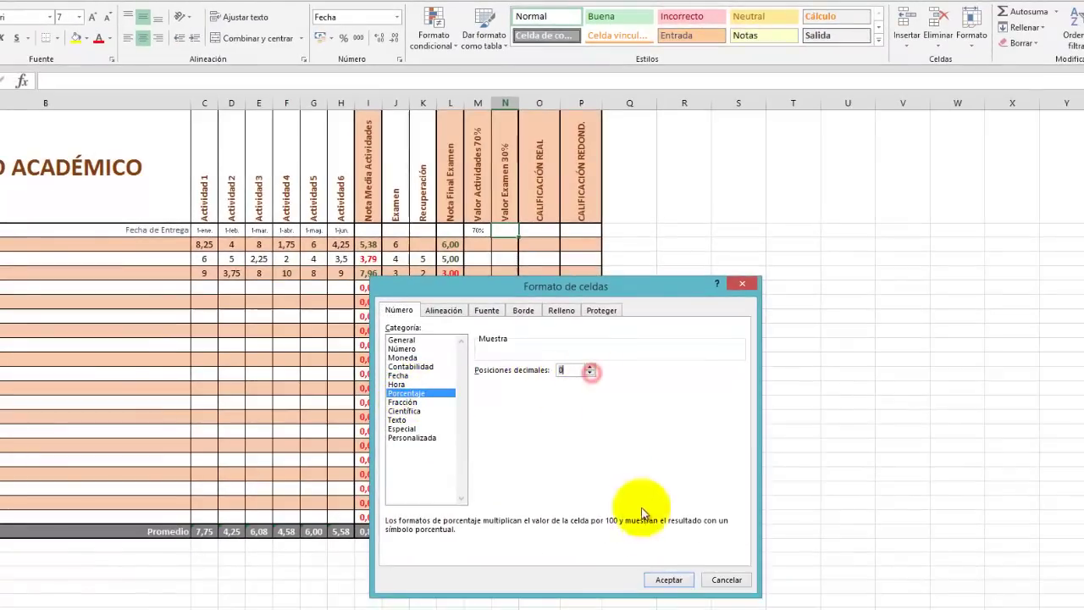
{"action": "left_click", "coordinate": [668, 581]}
{"action": "type", "text": "30"}
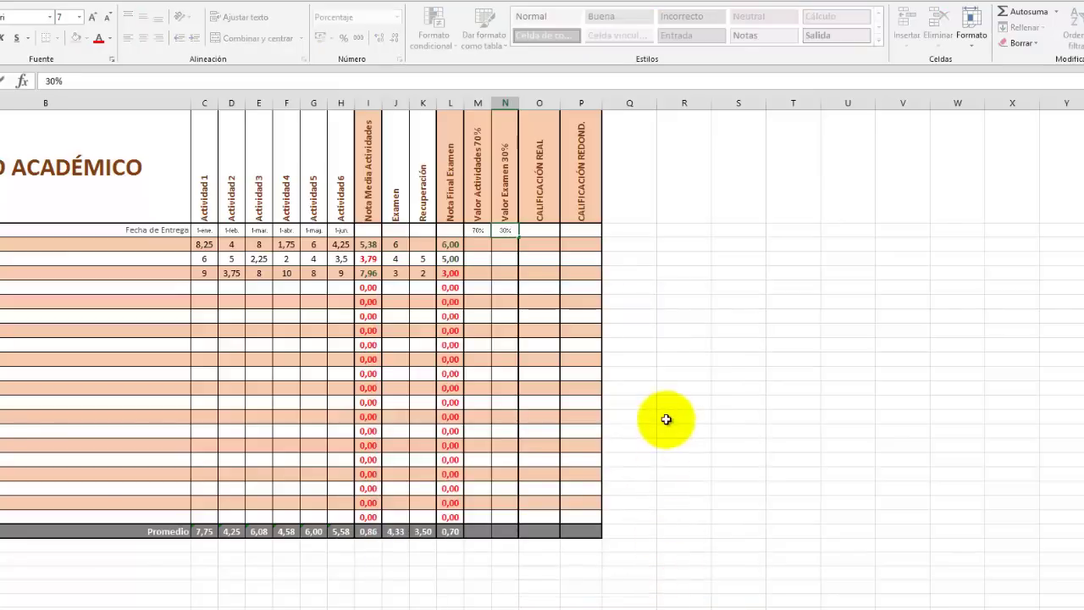
{"action": "key", "text": "Return"}
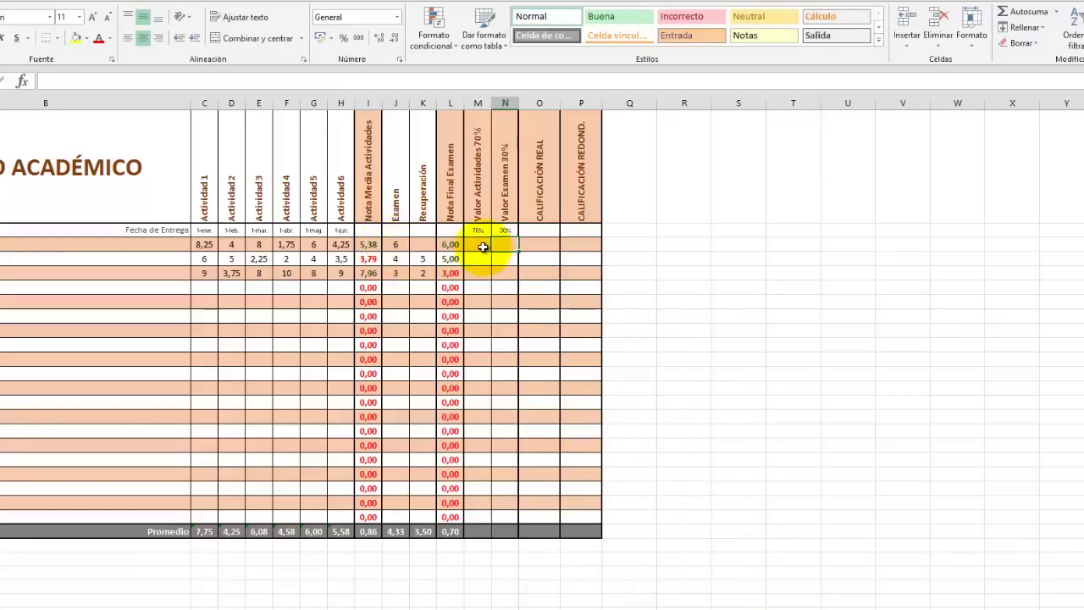
{"action": "left_click", "coordinate": [481, 245]}
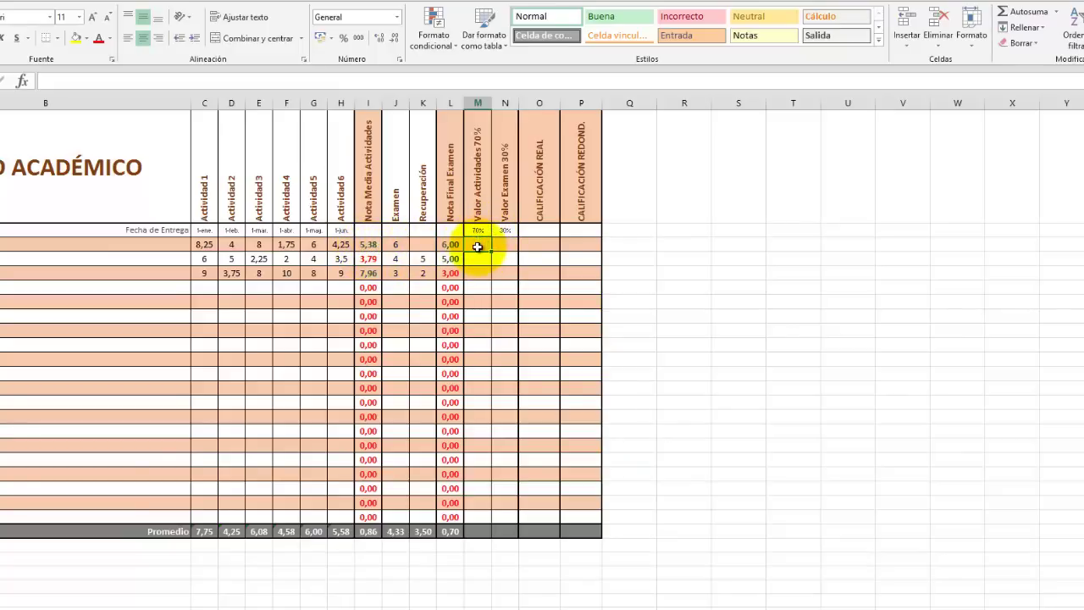
Build the formula =I3*M2 in M3, returning 3,763 for the first student
{"action": "left_click", "coordinate": [125, 81]}
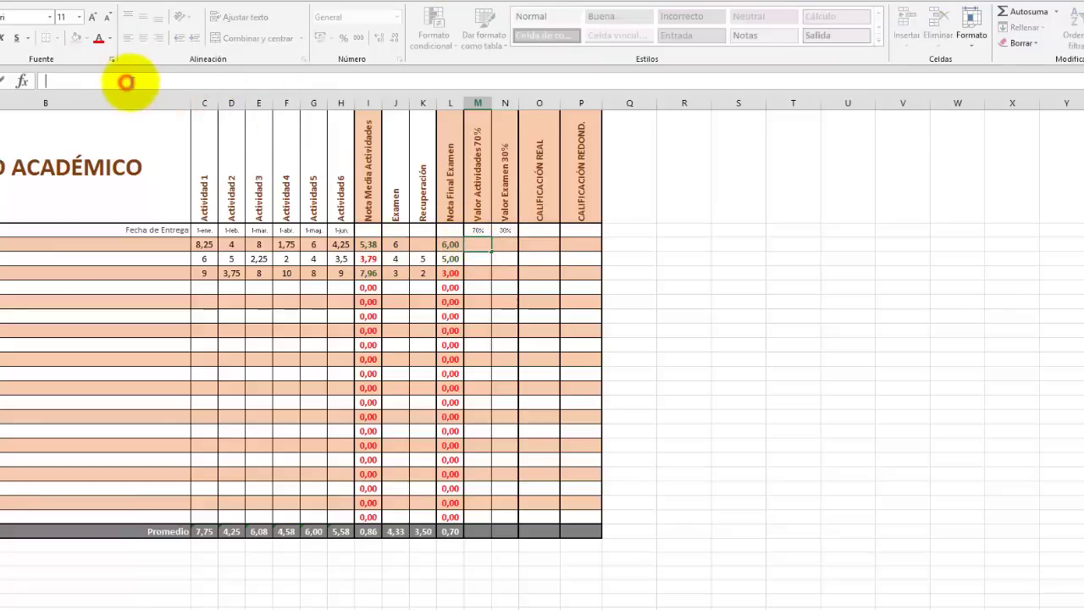
{"action": "type", "text": "="}
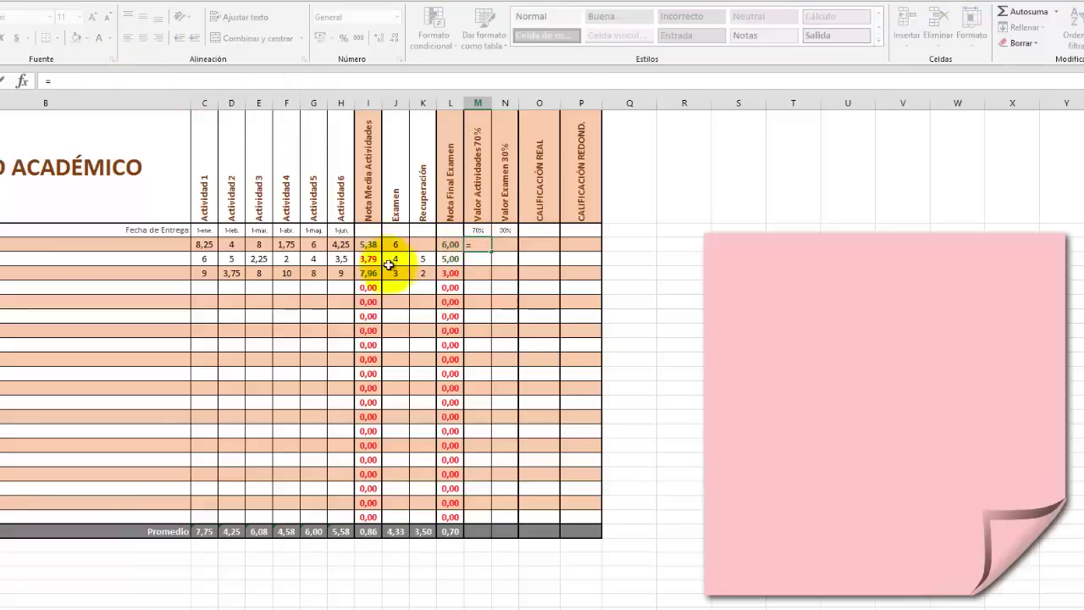
{"action": "left_click", "coordinate": [372, 247]}
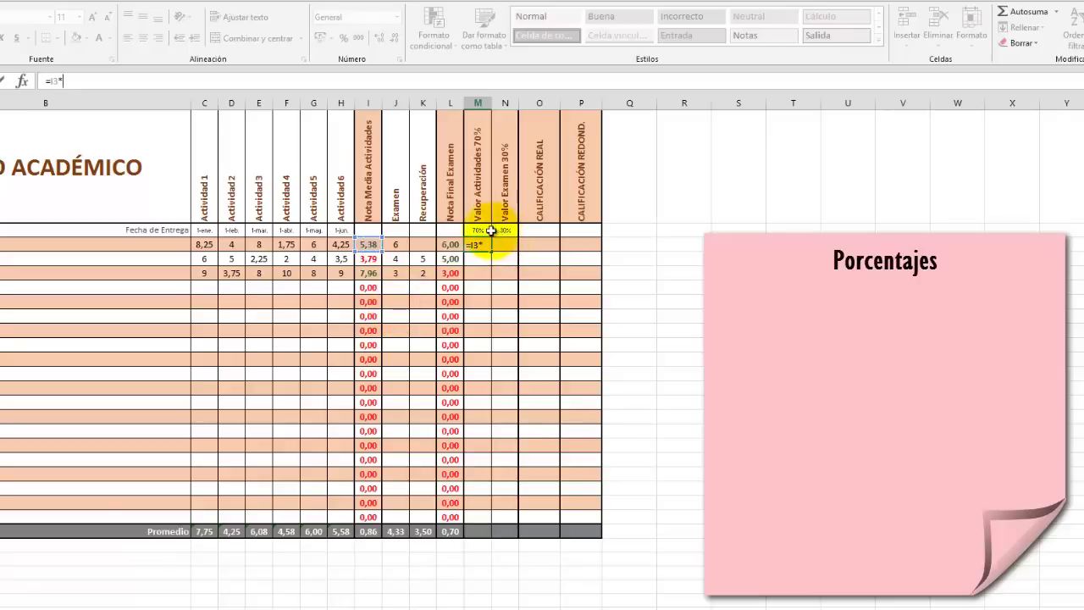
{"action": "left_click", "coordinate": [478, 231]}
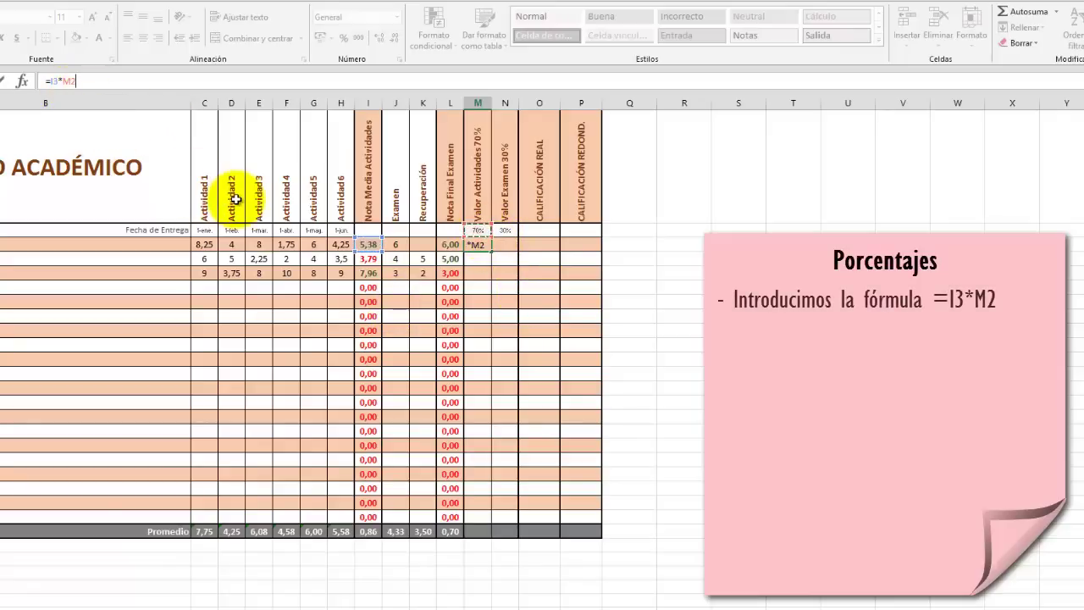
{"action": "key", "text": "Return"}
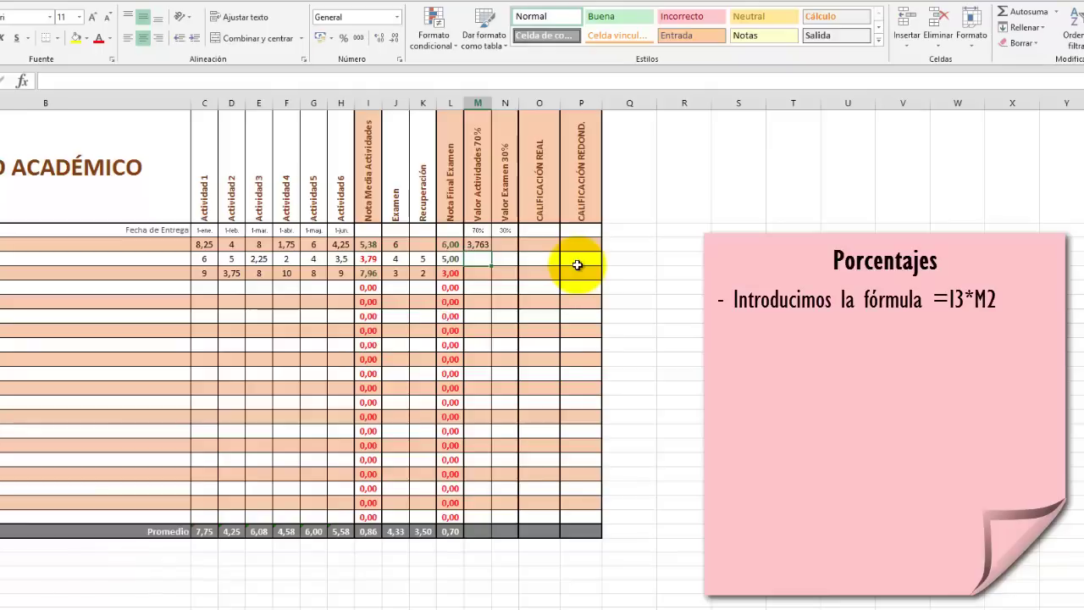
Copy M3 and paste only its formula into M4 through the Promedio row with Pegado especial
{"action": "right_click", "coordinate": [479, 245]}
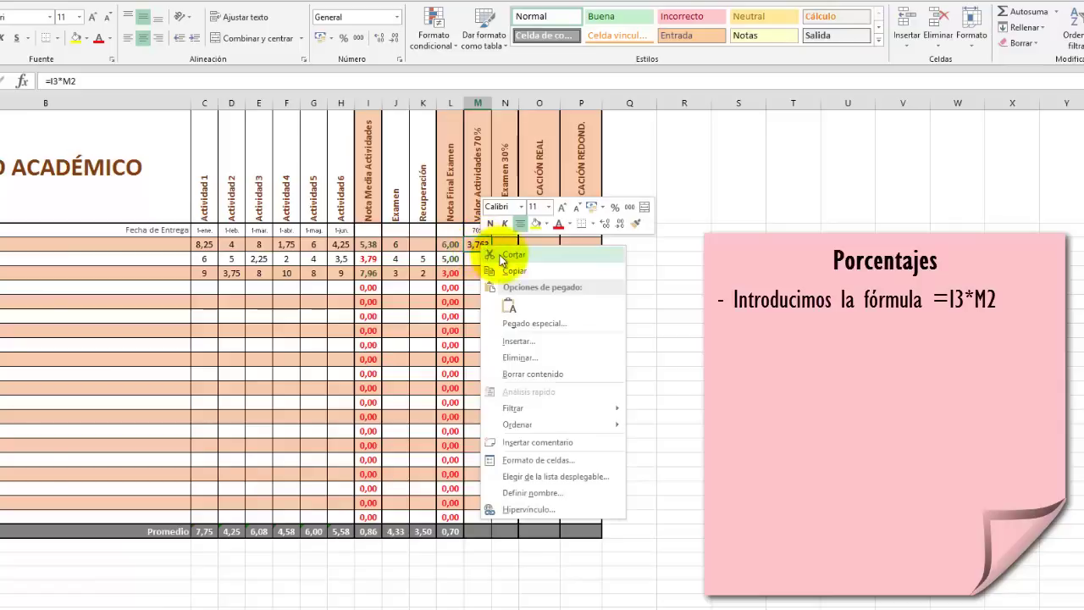
{"action": "left_click", "coordinate": [514, 271]}
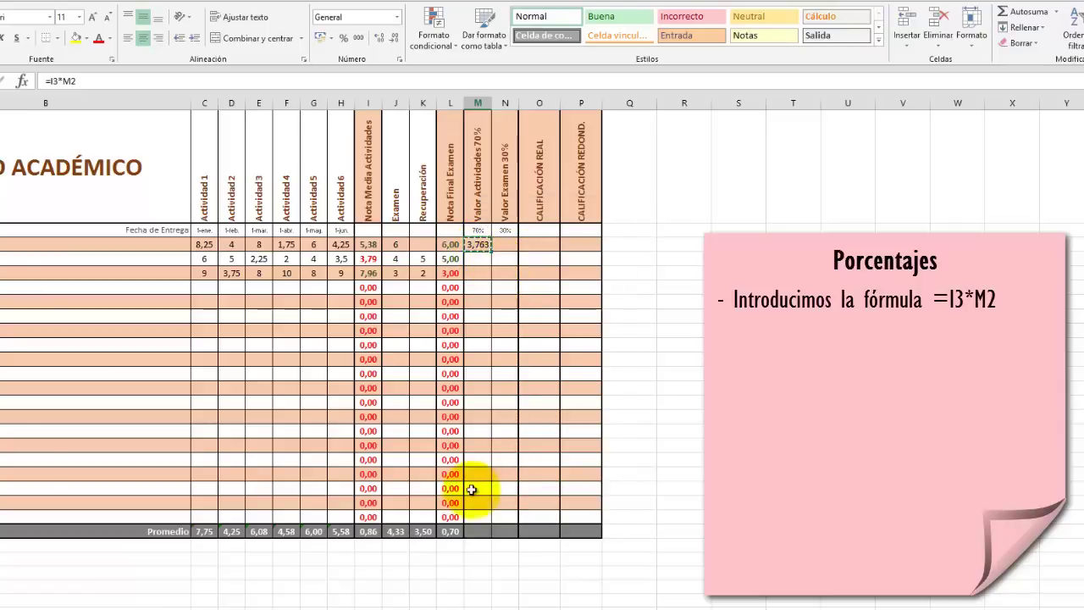
{"action": "left_click", "coordinate": [480, 532], "text": "shift"}
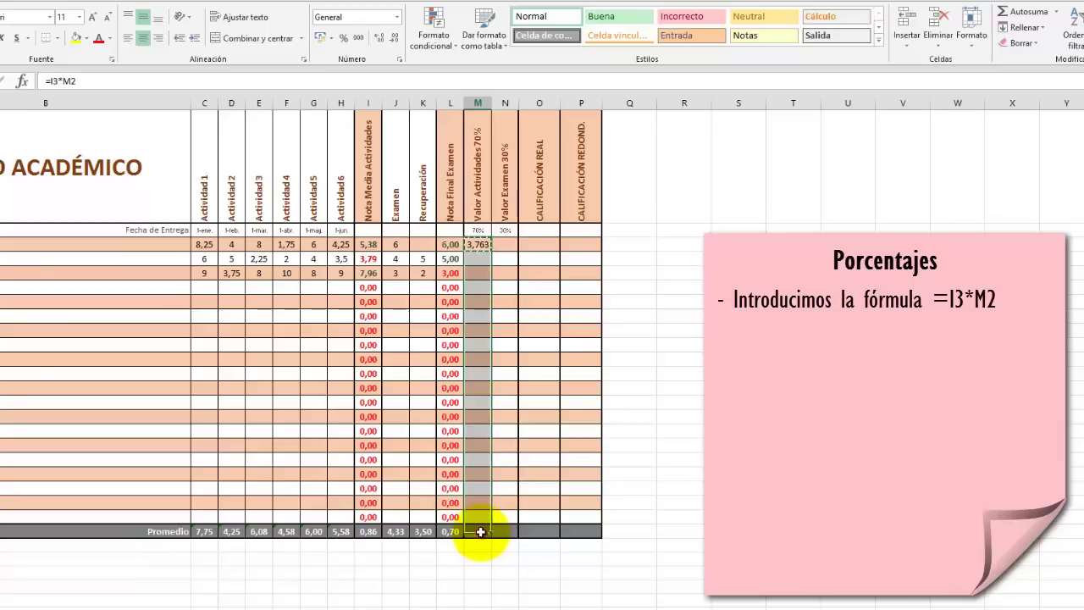
{"action": "right_click", "coordinate": [480, 531]}
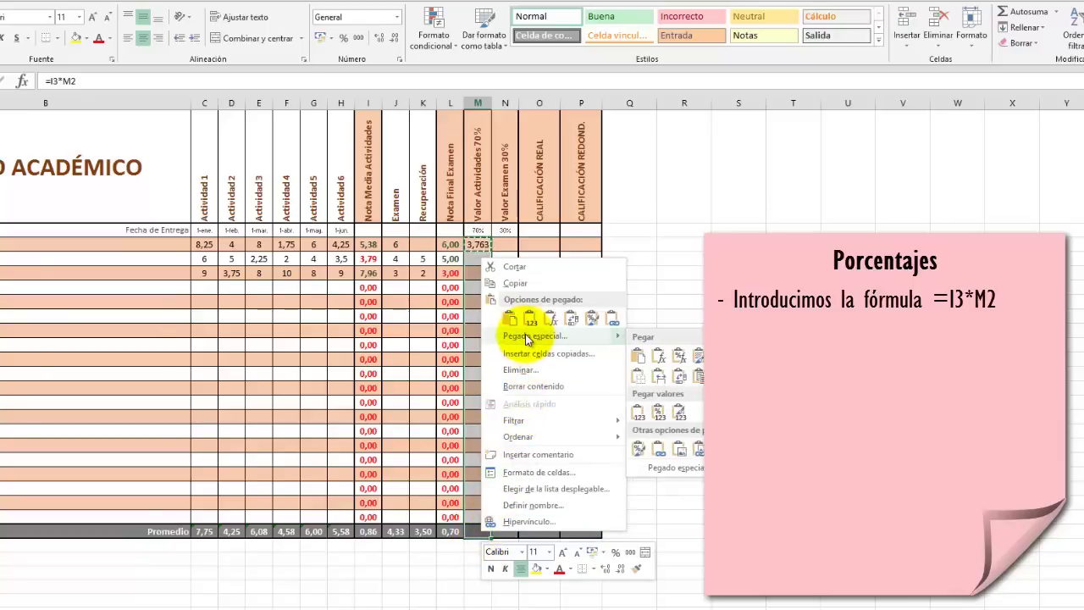
{"action": "left_click", "coordinate": [525, 335]}
{"action": "left_click", "coordinate": [342, 268]}
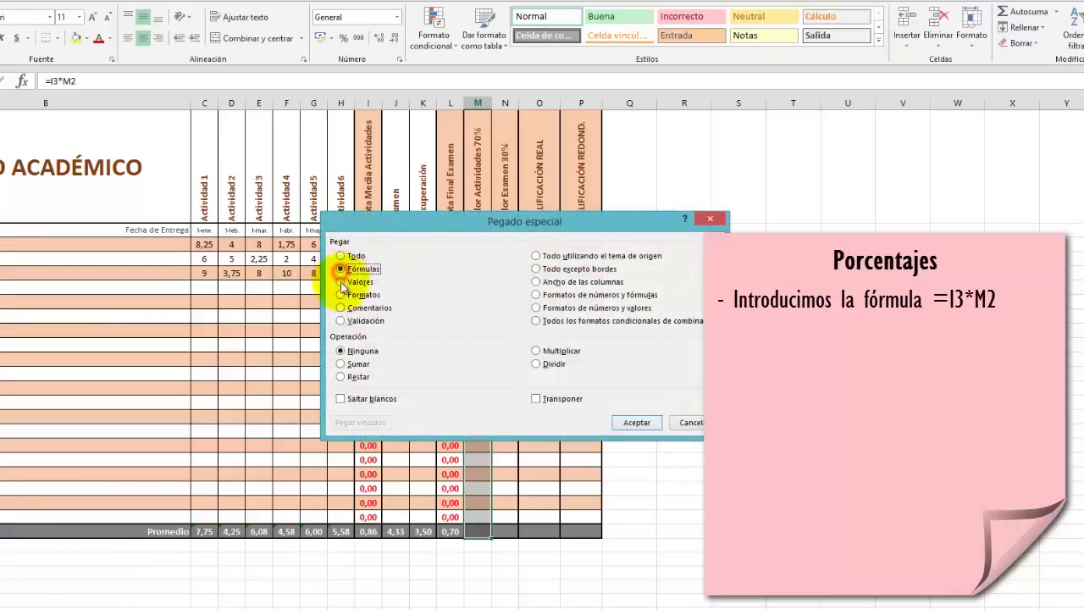
{"action": "left_click", "coordinate": [636, 423]}
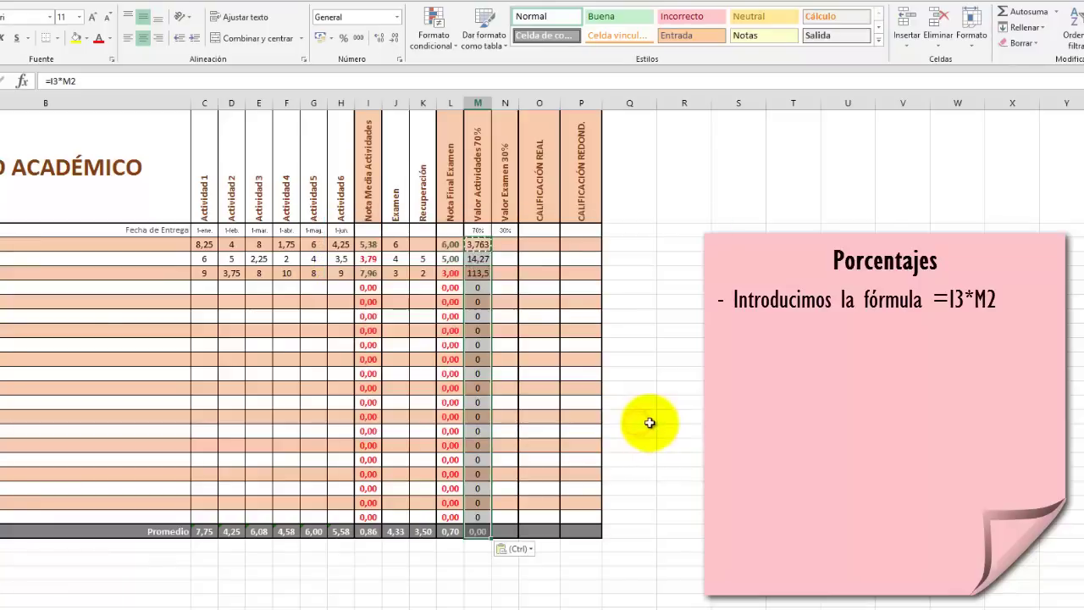
Inspect the copied formulas in M4 and M5, revealing the shifted reference =I5*M4 giving 113,5
{"action": "double_click", "coordinate": [793, 350]}
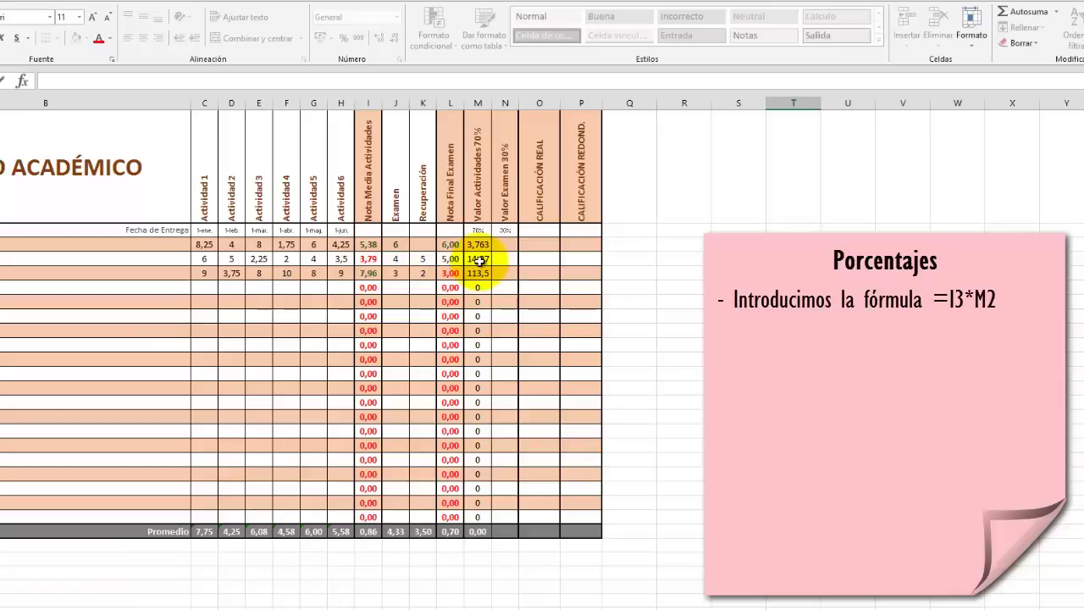
{"action": "left_click", "coordinate": [479, 261]}
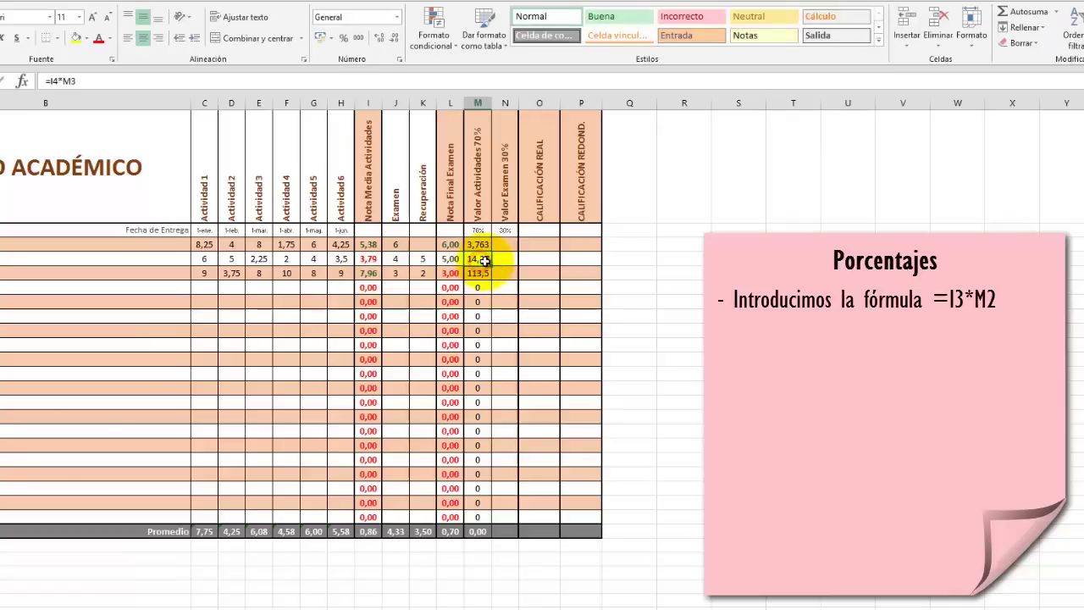
{"action": "left_click", "coordinate": [57, 81]}
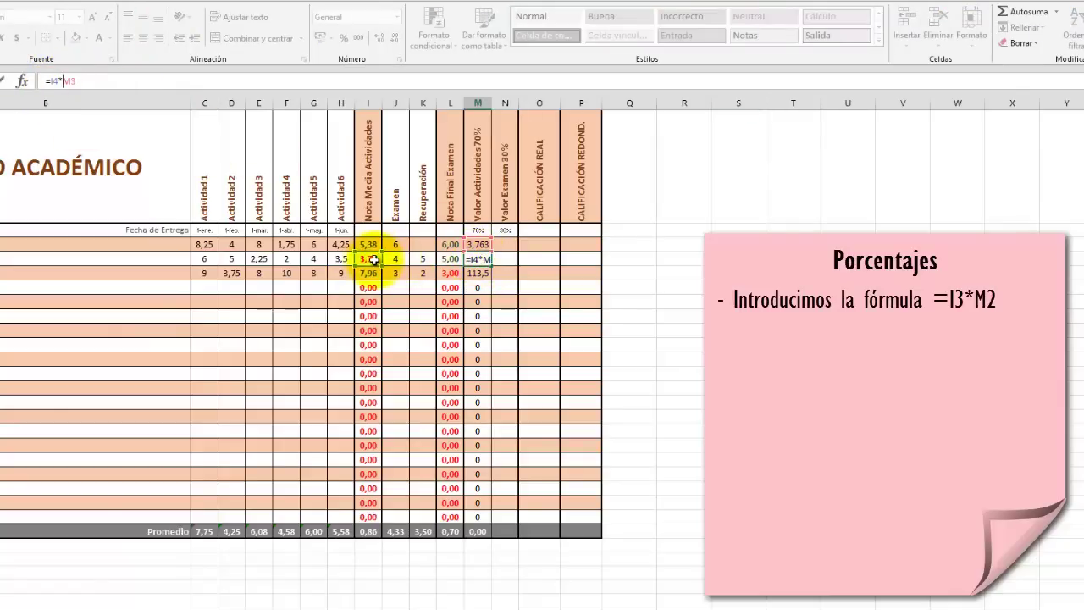
{"action": "left_click", "coordinate": [61, 81]}
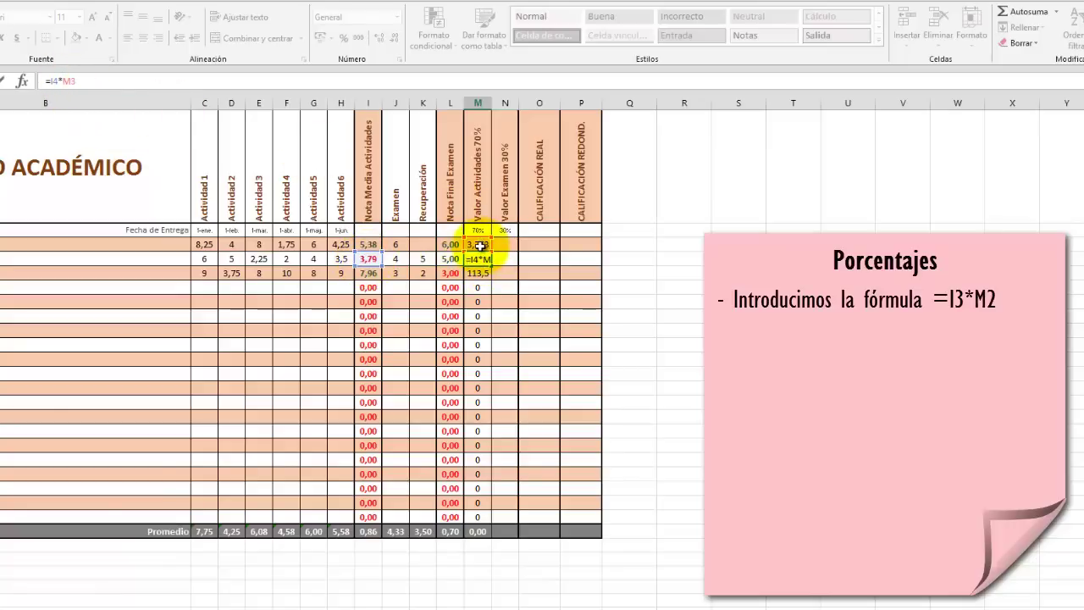
{"action": "key", "text": "Return"}
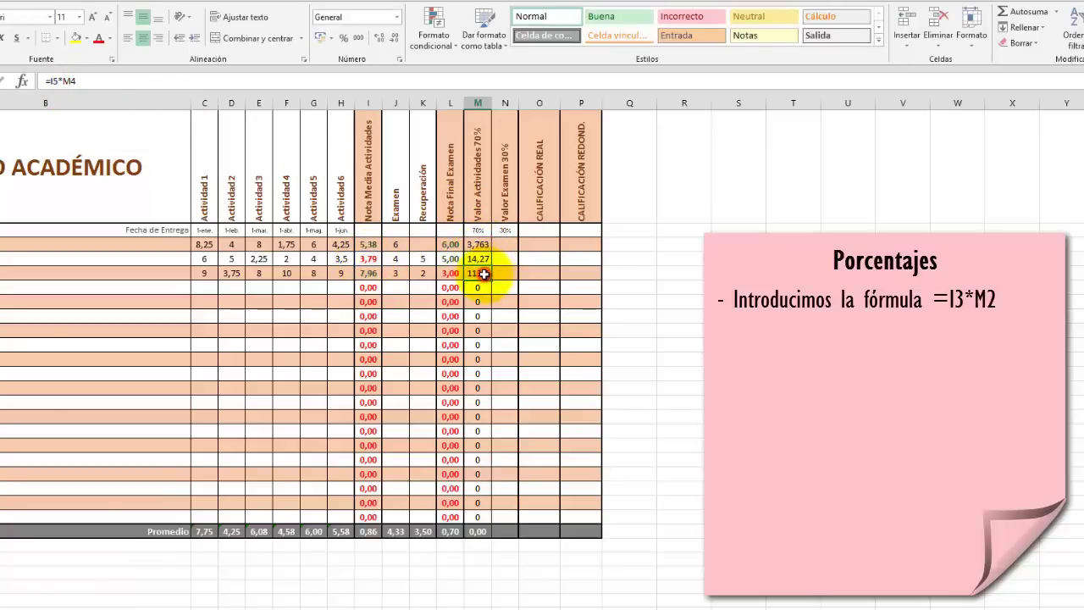
{"action": "left_click", "coordinate": [59, 82]}
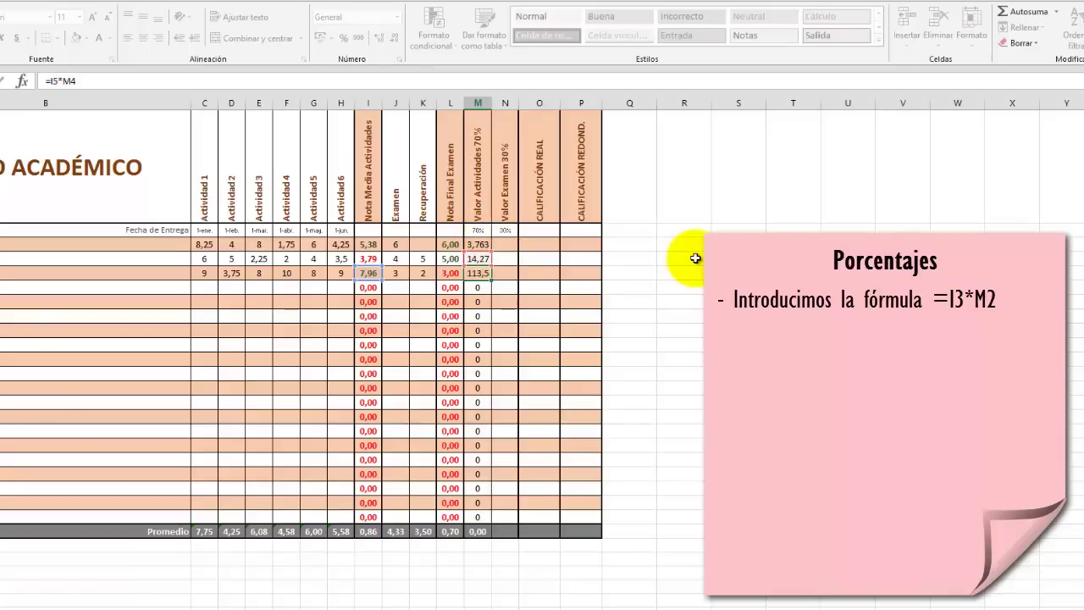
Delete the wrongly copied formulas from M4 to the Promedio row, then recheck M3's =I3*M2
{"action": "key", "text": "Escape"}
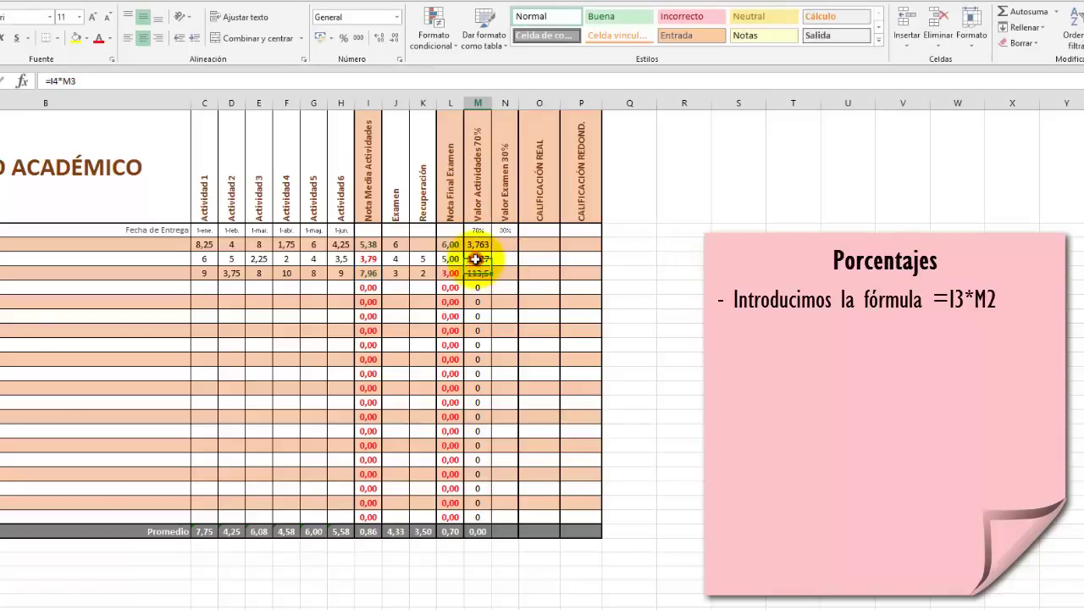
{"action": "left_click_drag", "start_coordinate": [477, 288], "coordinate": [477, 535]}
{"action": "key", "text": "Delete"}
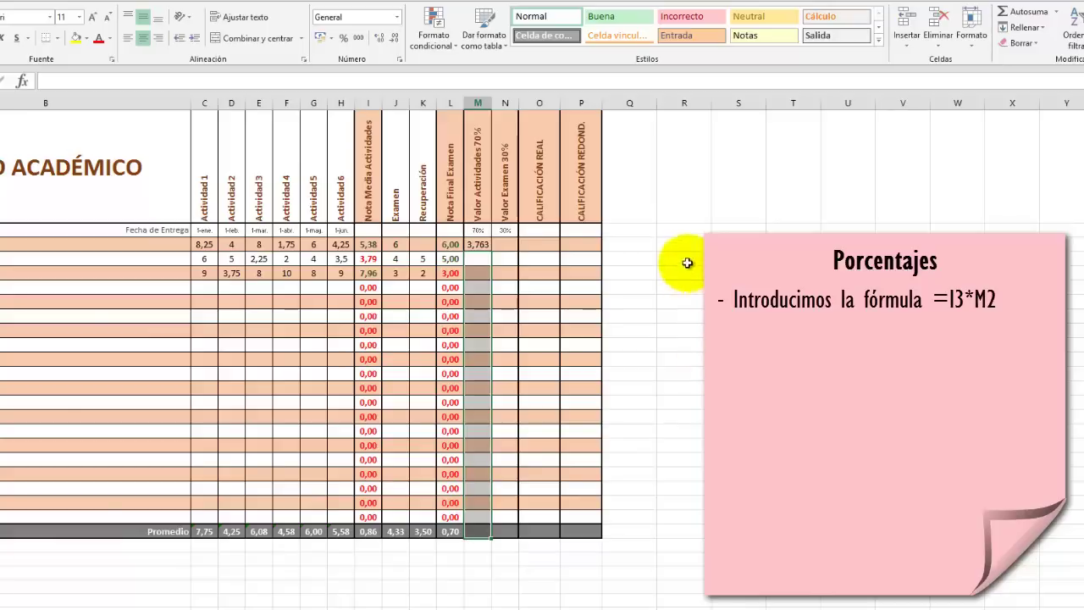
{"action": "left_click", "coordinate": [686, 258]}
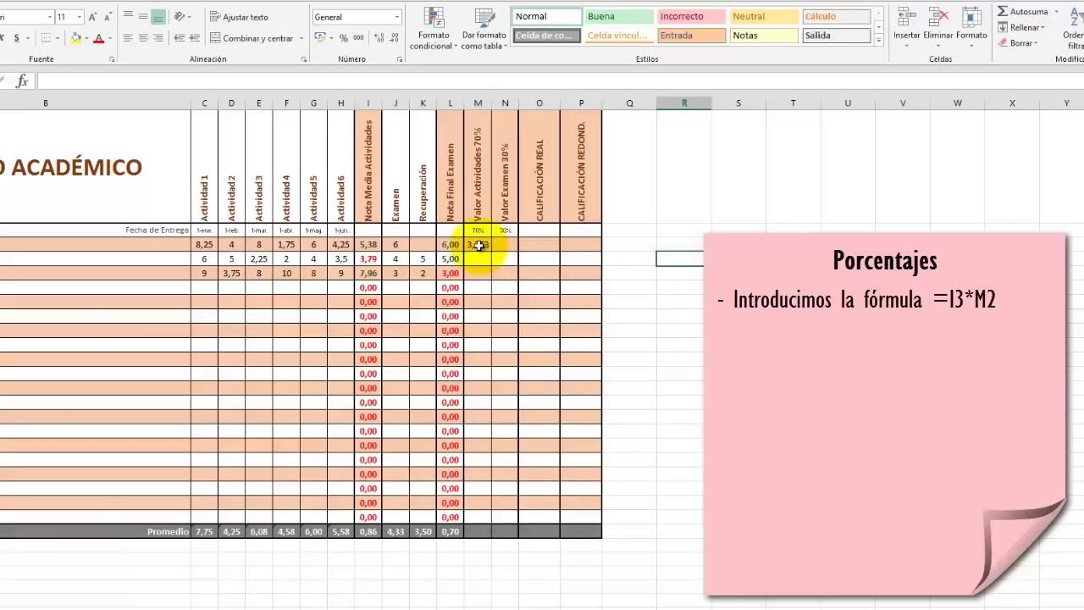
{"action": "left_click", "coordinate": [478, 245]}
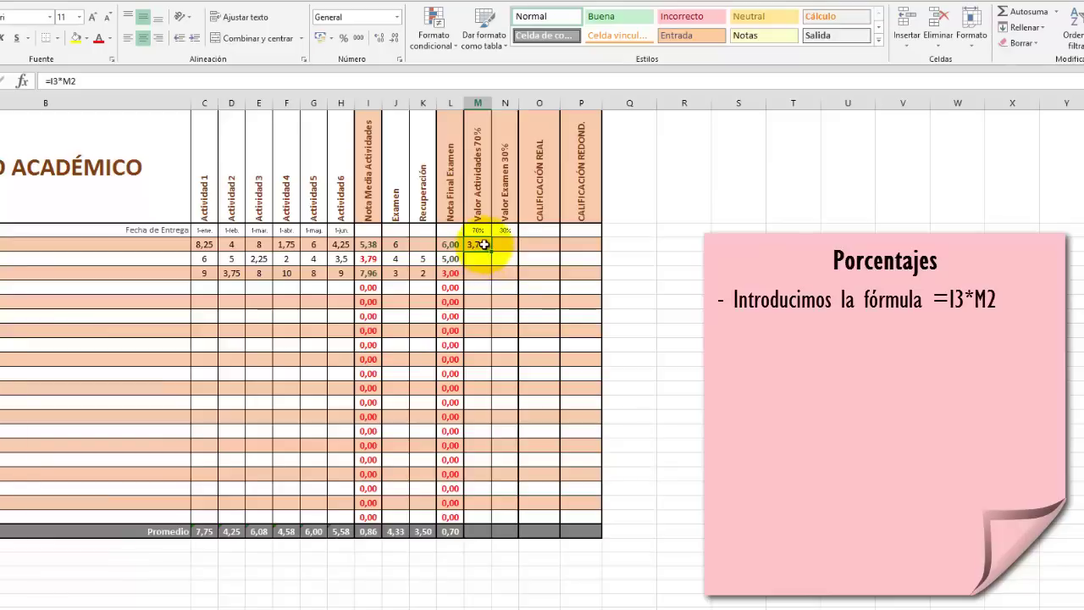
Edit M3's formula to =I3*$M$2 so the weight reference is absolute
{"action": "left_click", "coordinate": [62, 80]}
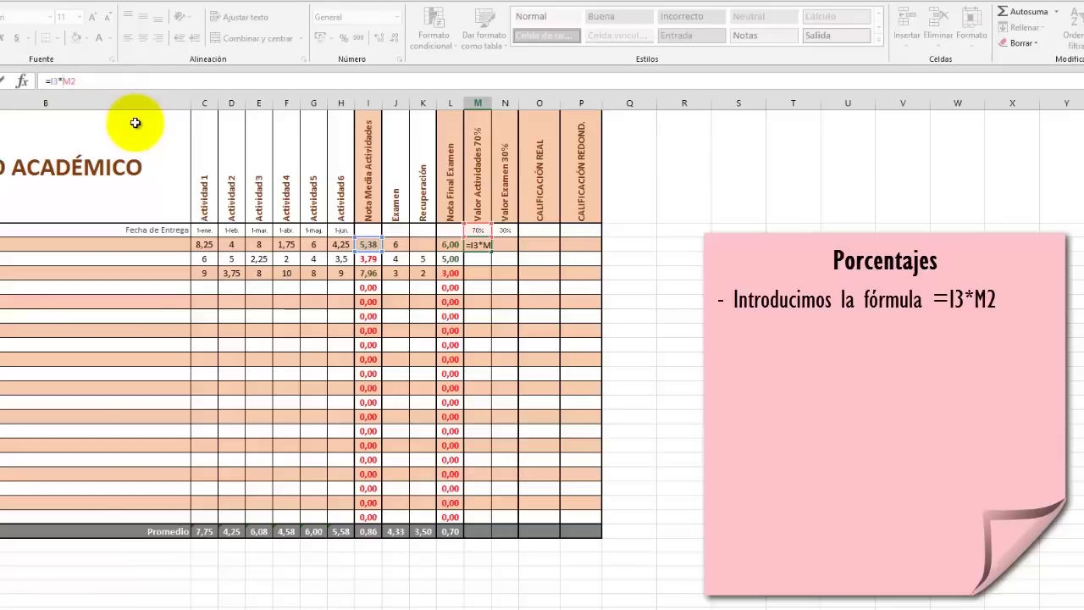
{"action": "type", "text": "$"}
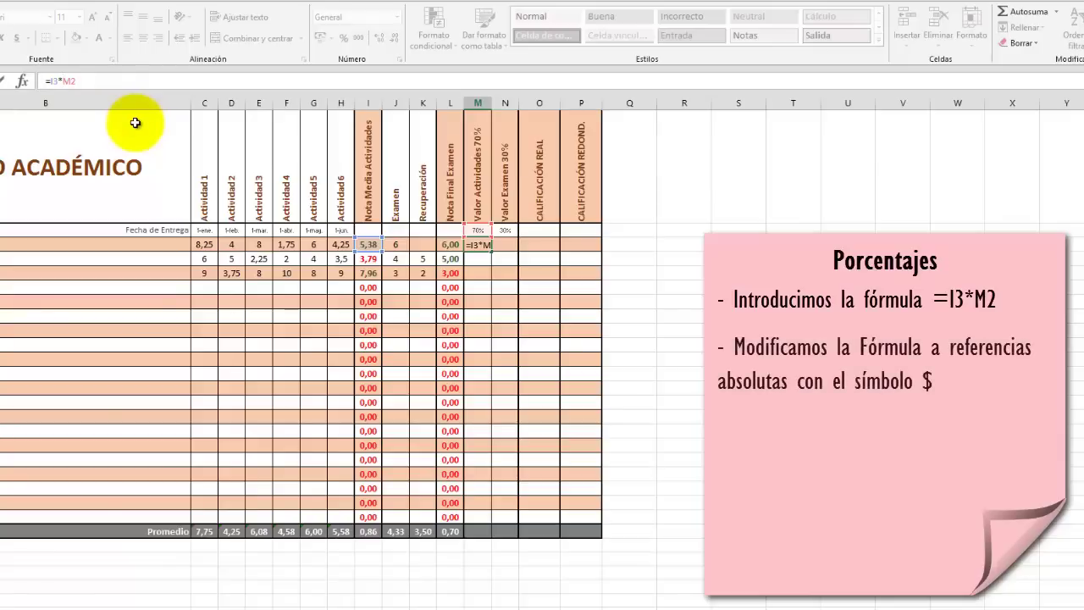
{"action": "left_click", "coordinate": [75, 80]}
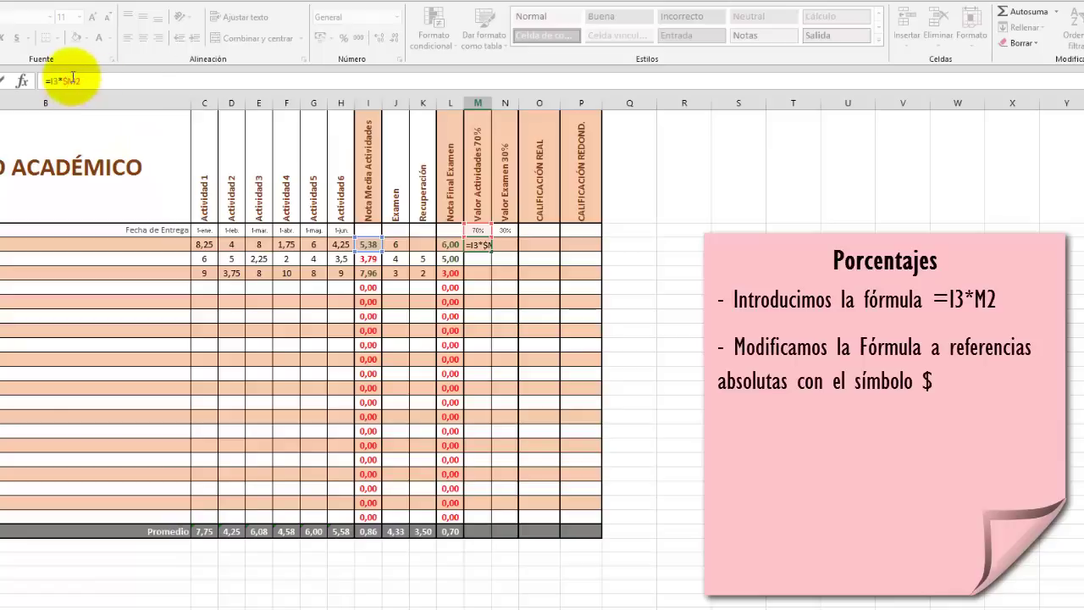
{"action": "type", "text": "$"}
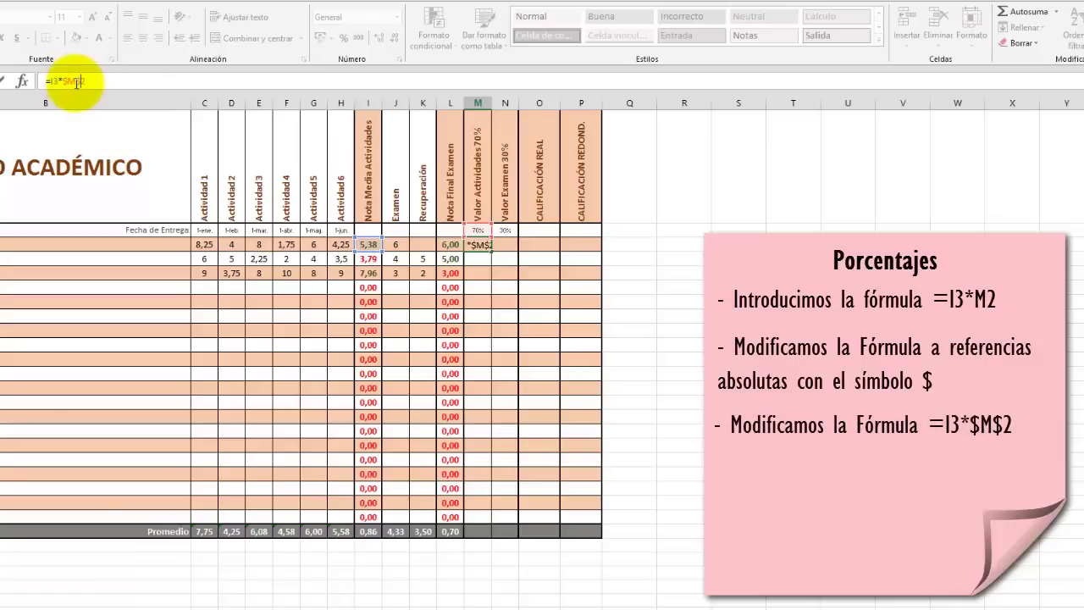
{"action": "type", "text": "$"}
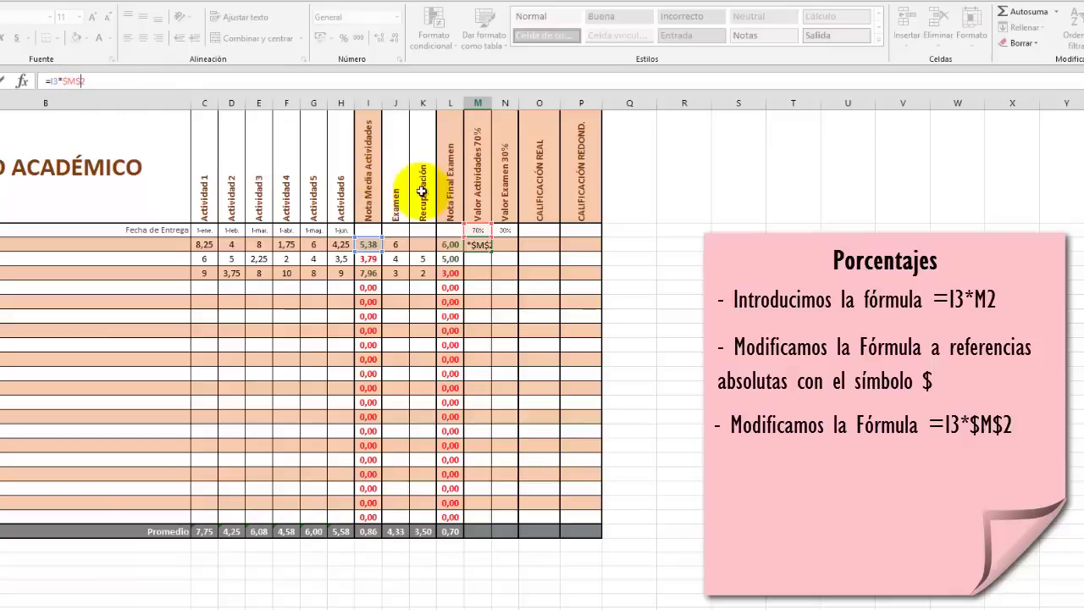
{"action": "key", "text": "Return"}
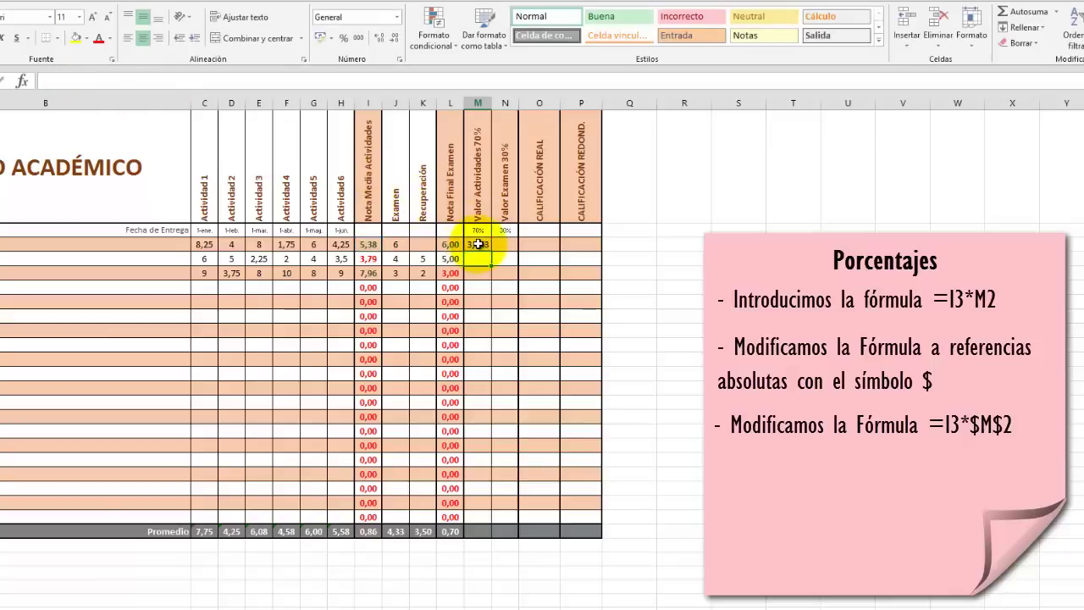
Paste M3's =I3*$M$2 formula down to the Promedio row, giving 2,654, 5,571 and 0,60 average
{"action": "left_click", "coordinate": [482, 244]}
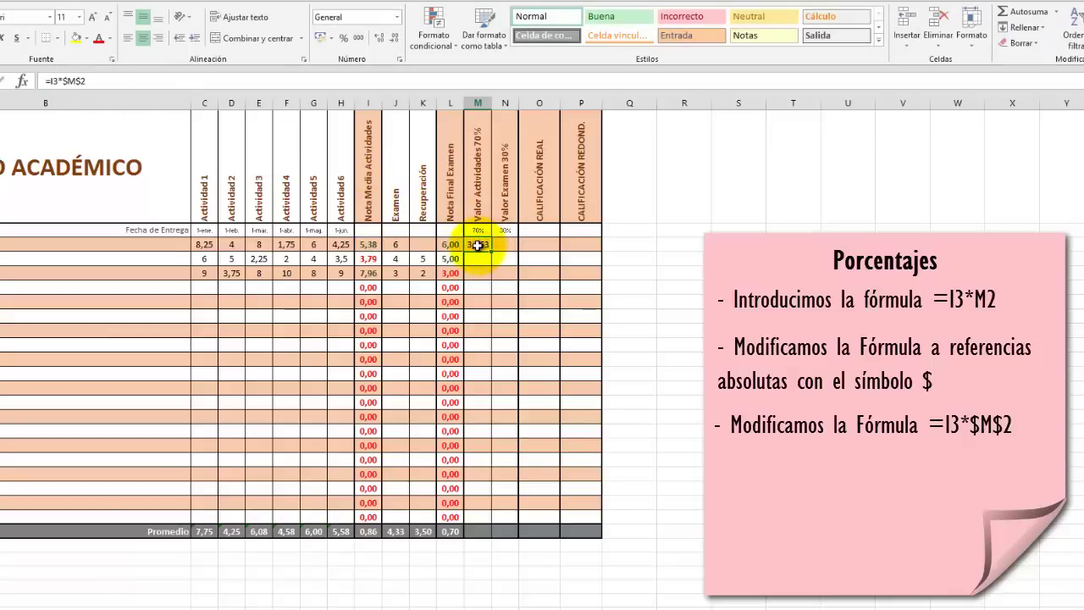
{"action": "right_click", "coordinate": [479, 245]}
{"action": "left_click", "coordinate": [513, 272]}
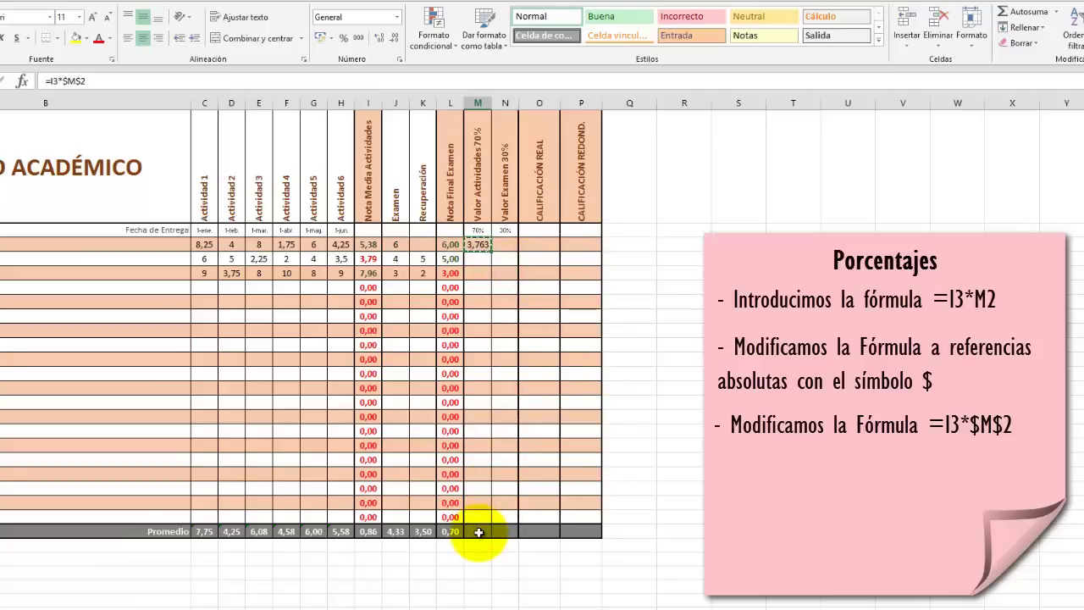
{"action": "left_click", "coordinate": [479, 532], "text": "shift"}
{"action": "right_click", "coordinate": [480, 534]}
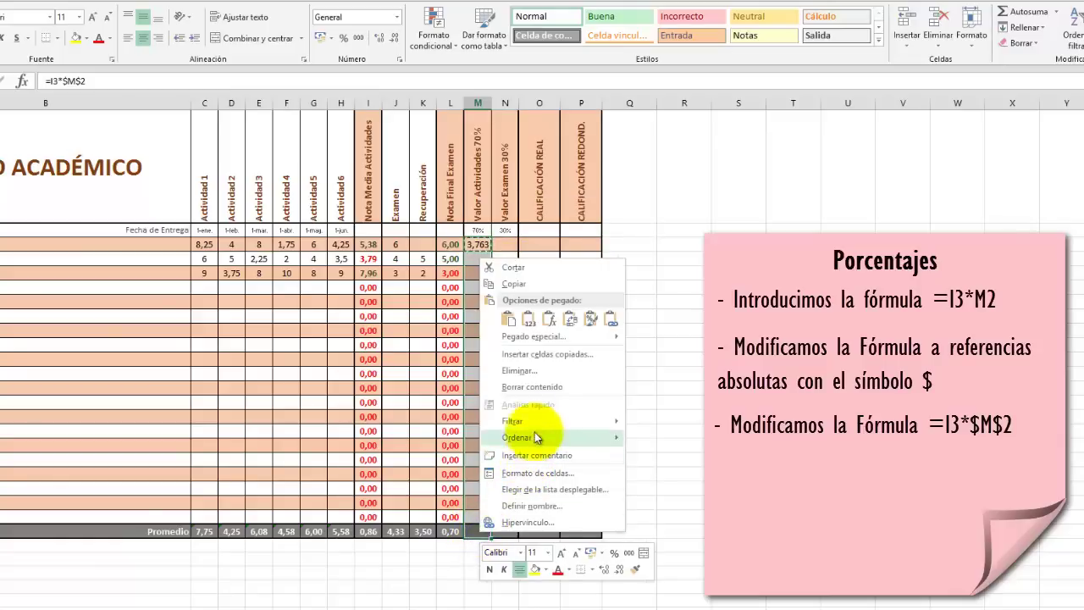
{"action": "left_click", "coordinate": [527, 337]}
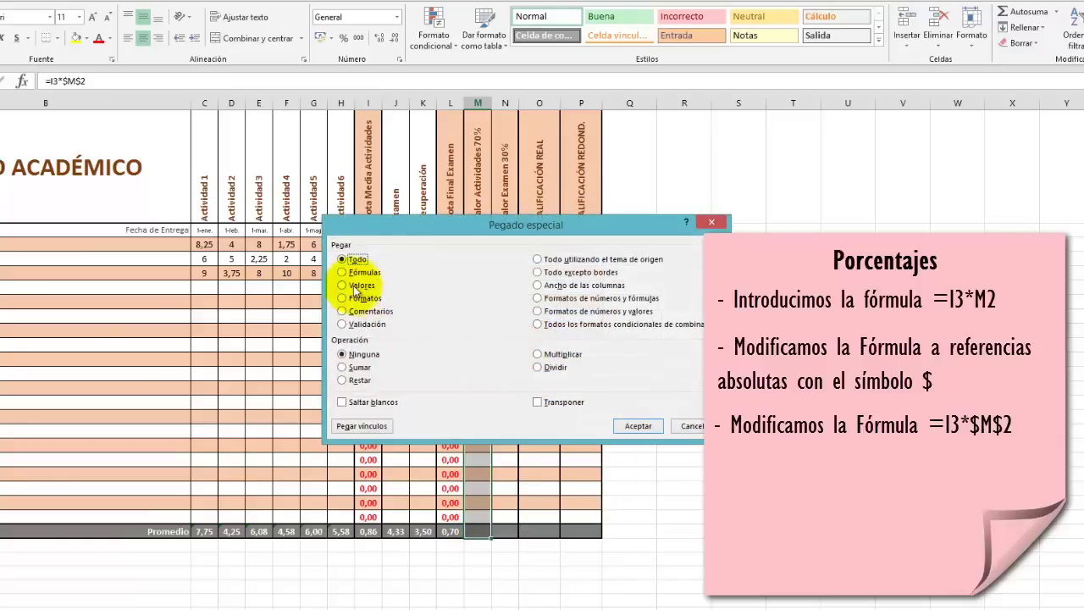
{"action": "left_click", "coordinate": [342, 272]}
{"action": "left_click", "coordinate": [639, 426]}
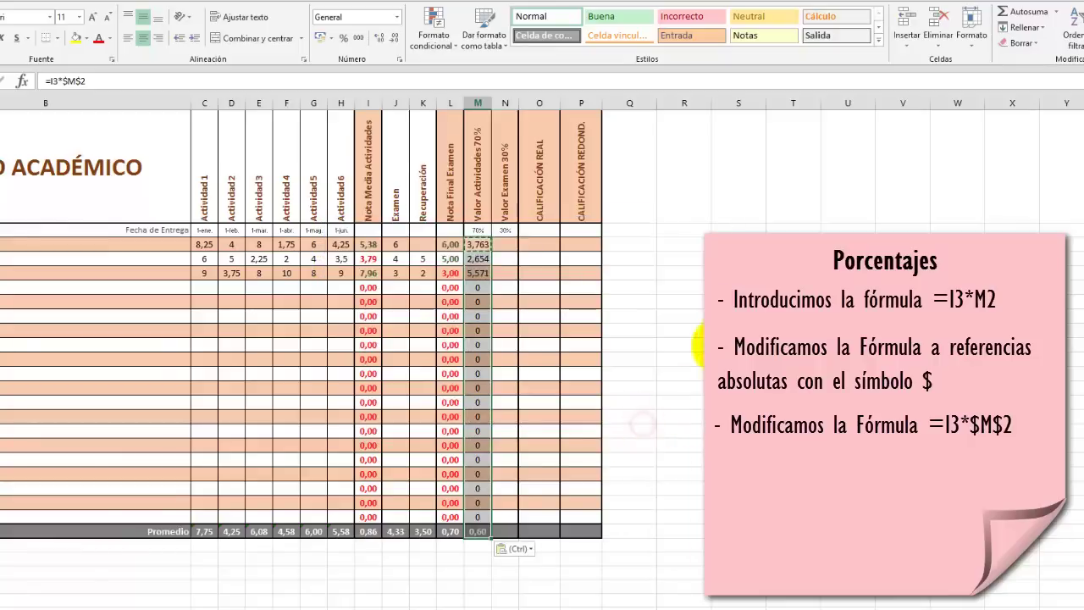
{"action": "left_click", "coordinate": [691, 275]}
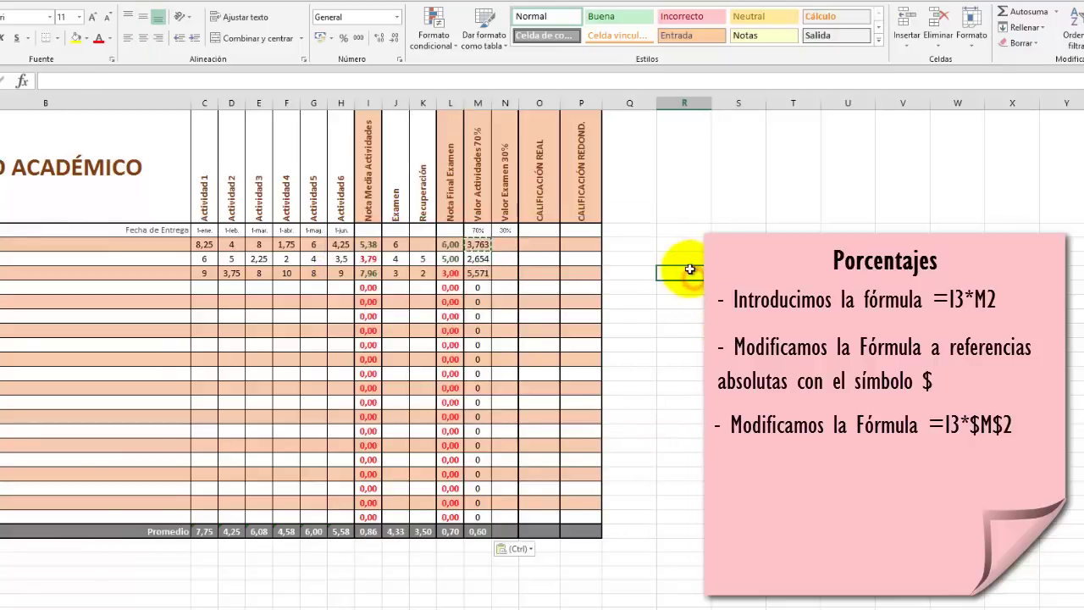
{"action": "key", "text": "Escape"}
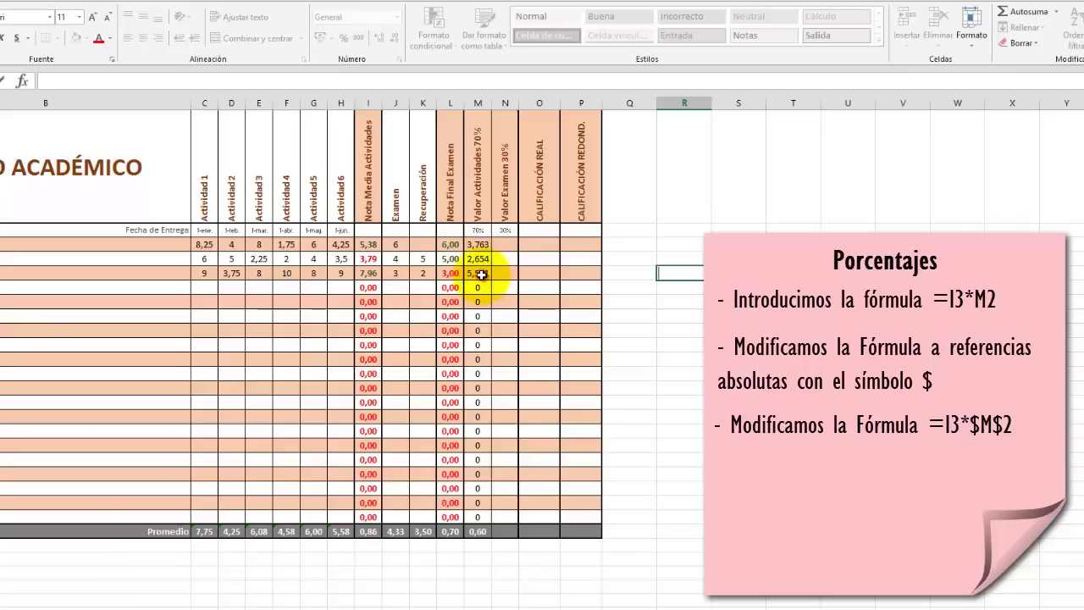
{"action": "left_click", "coordinate": [480, 274]}
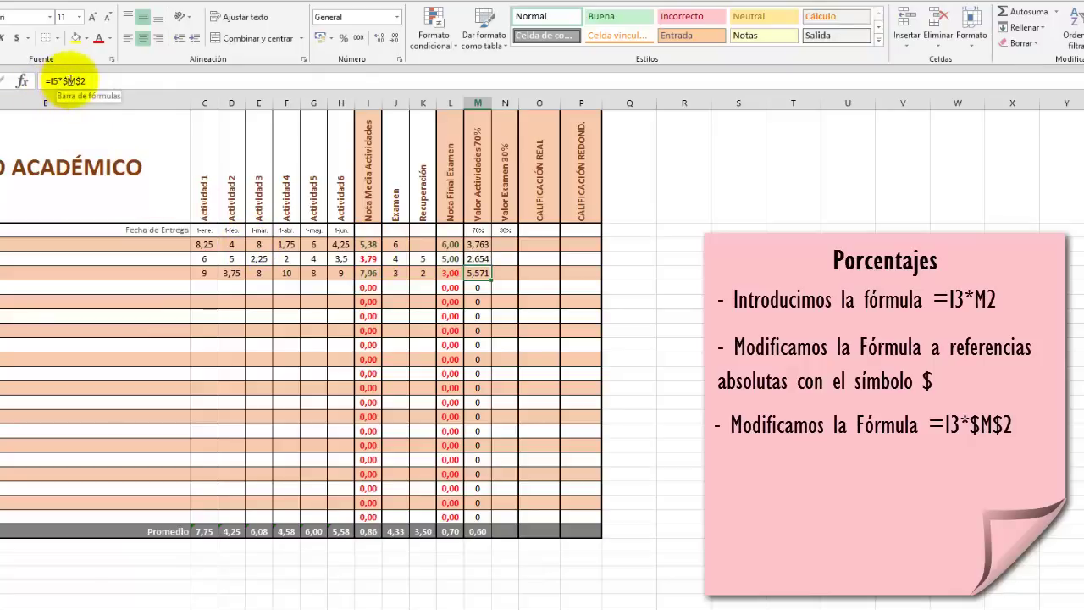
{"action": "left_click", "coordinate": [479, 259]}
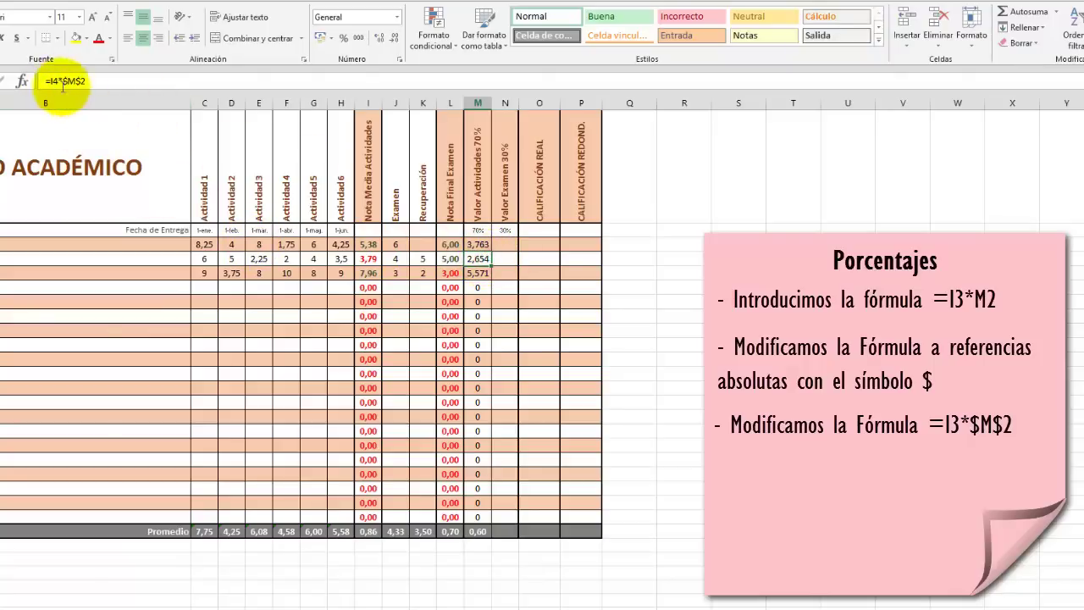
{"action": "left_click", "coordinate": [477, 431]}
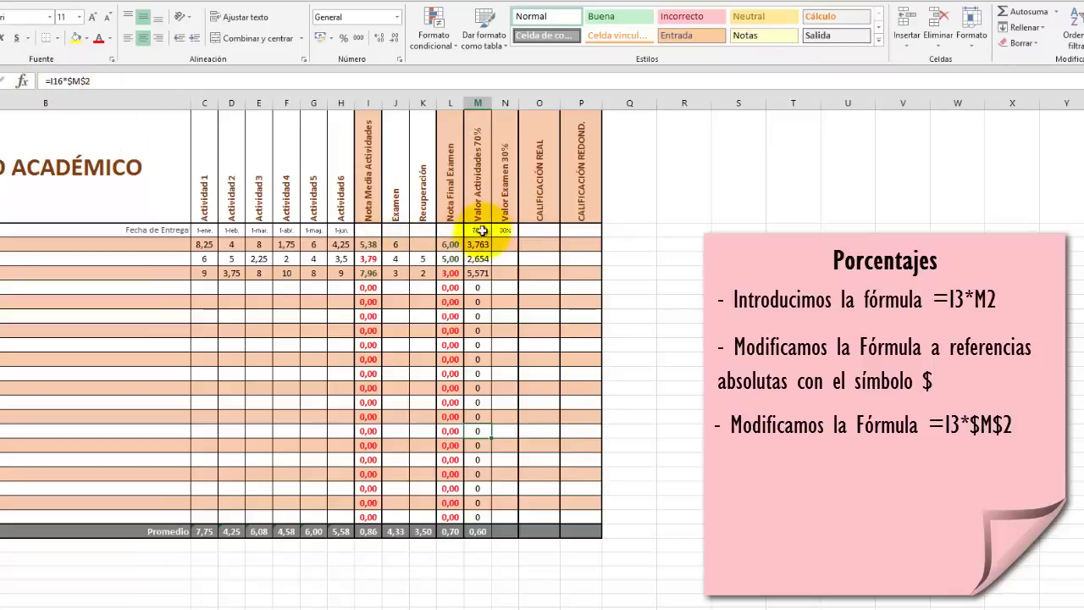
{"action": "left_click", "coordinate": [478, 244]}
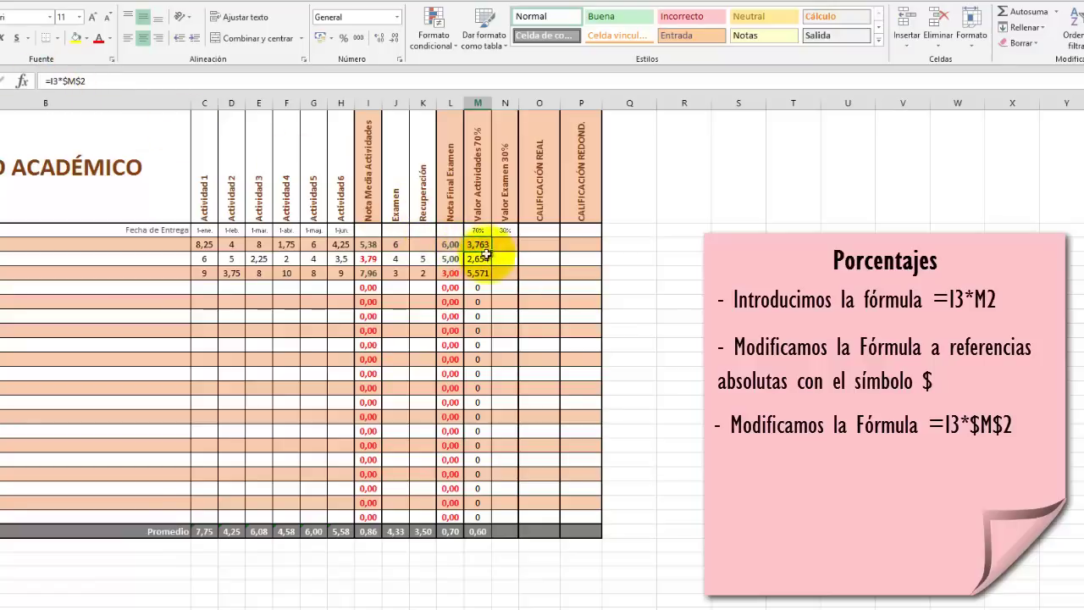
{"action": "left_click", "coordinate": [479, 273]}
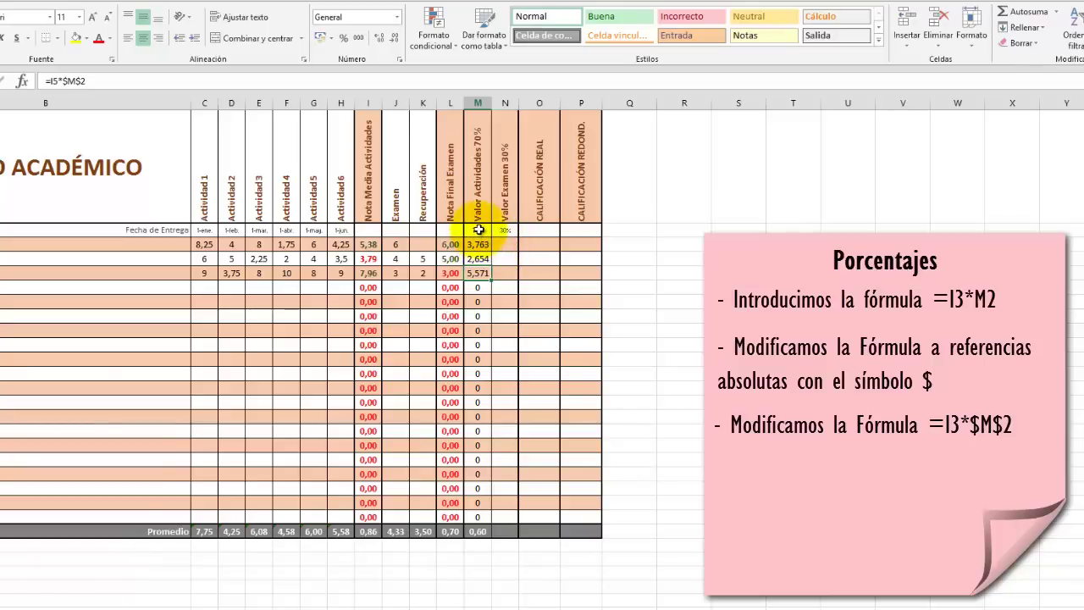
Trial a different activities weight in M2, correcting 500% to 50% to watch column M recalculate
{"action": "left_click", "coordinate": [478, 230]}
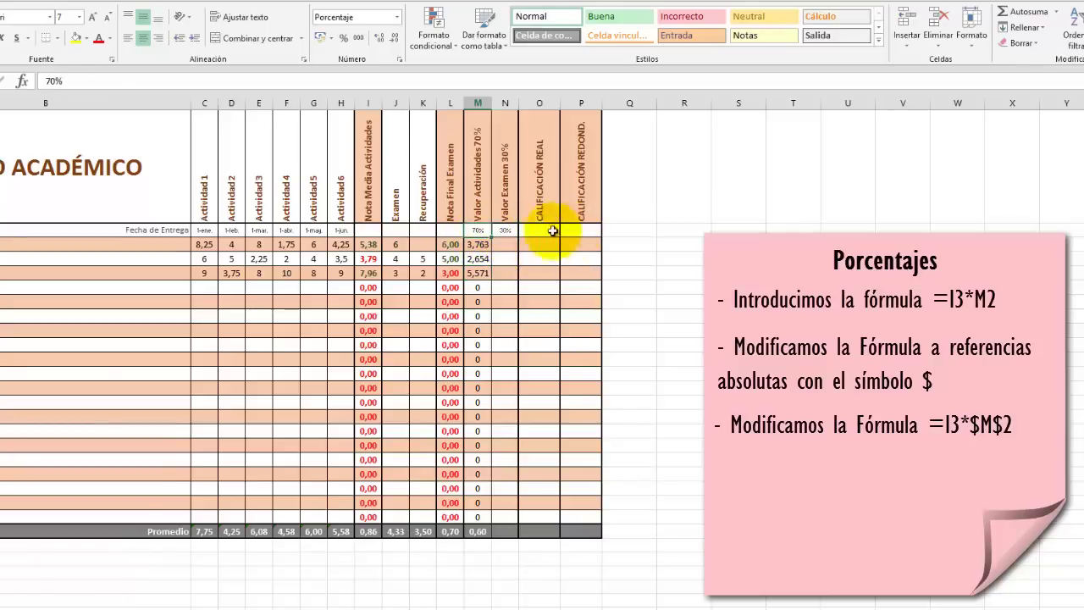
{"action": "left_click", "coordinate": [50, 80]}
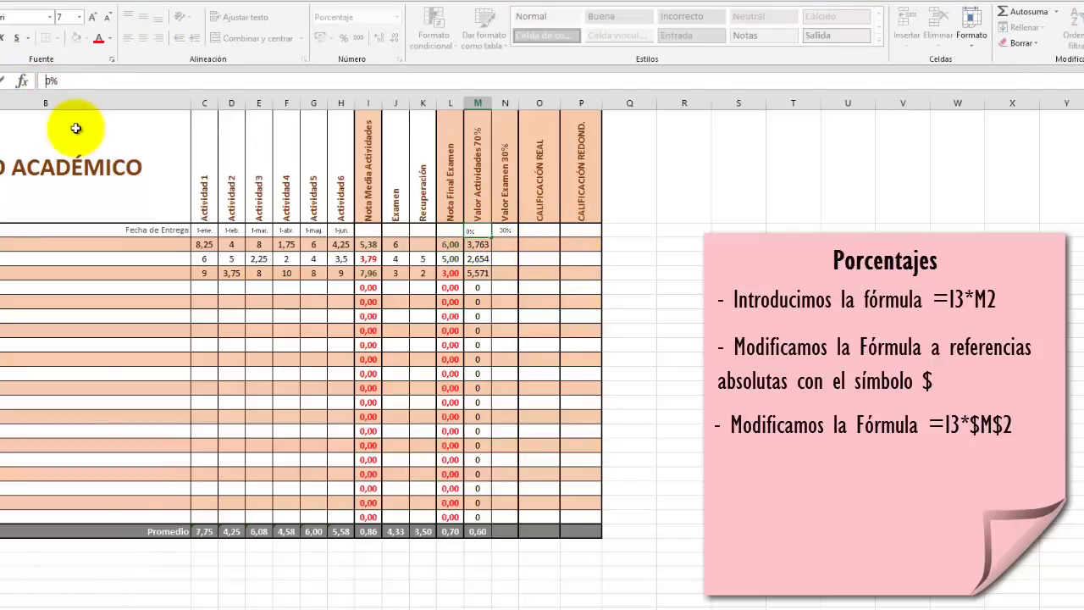
{"action": "type", "text": "50"}
{"action": "key", "text": "Return"}
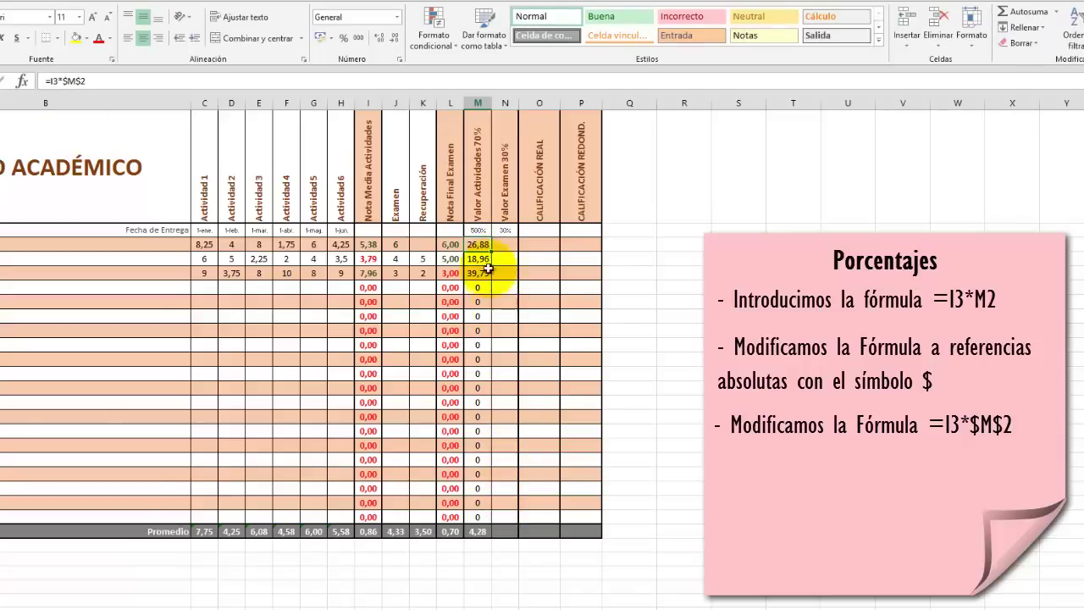
{"action": "left_click", "coordinate": [478, 229]}
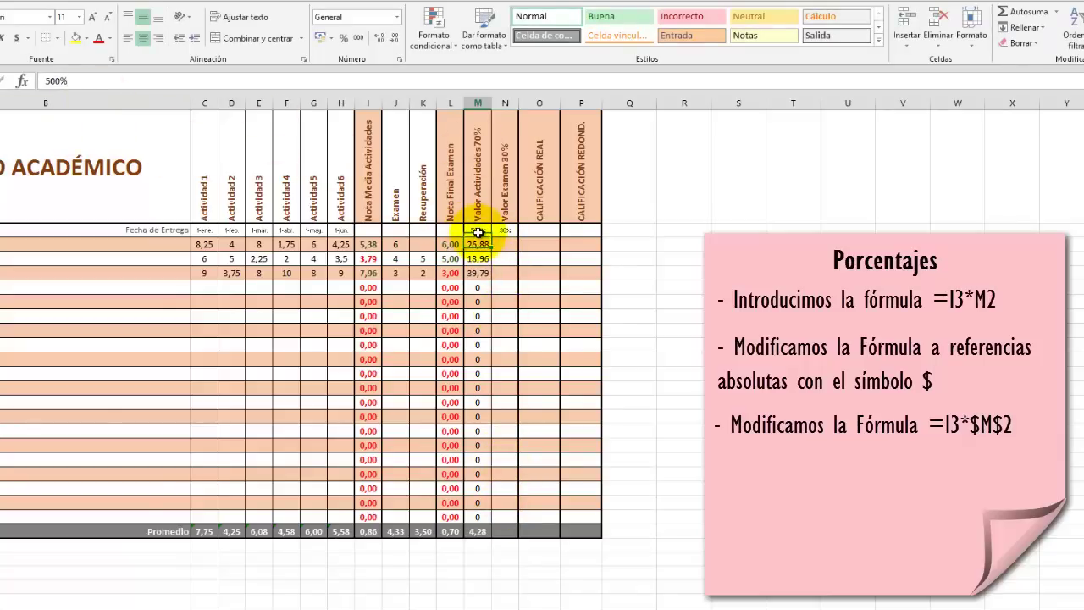
{"action": "left_click", "coordinate": [59, 81]}
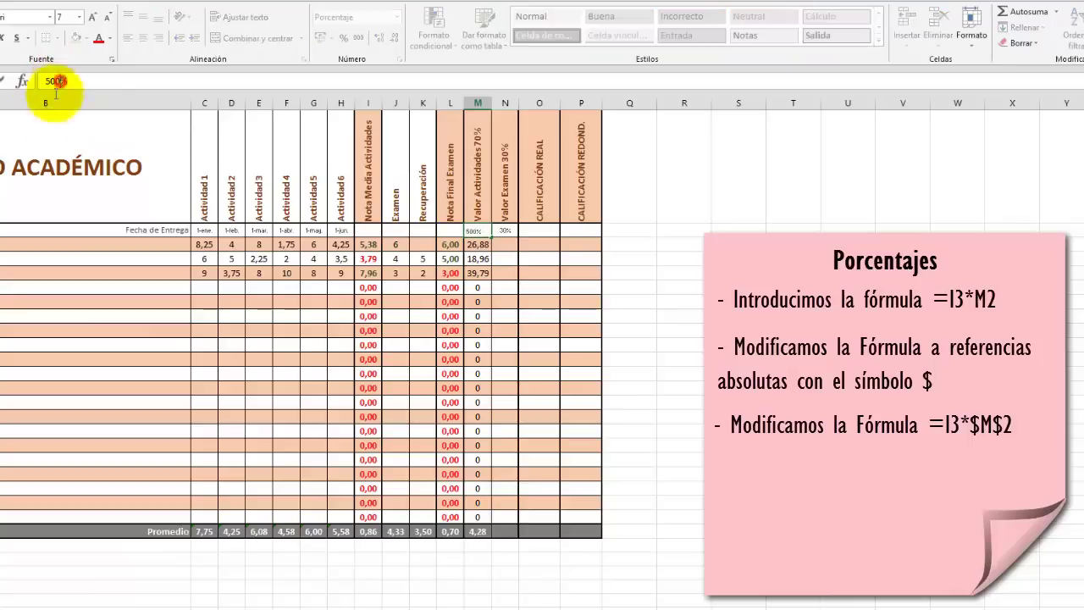
{"action": "key", "text": "BackSpace"}
{"action": "key", "text": "Return"}
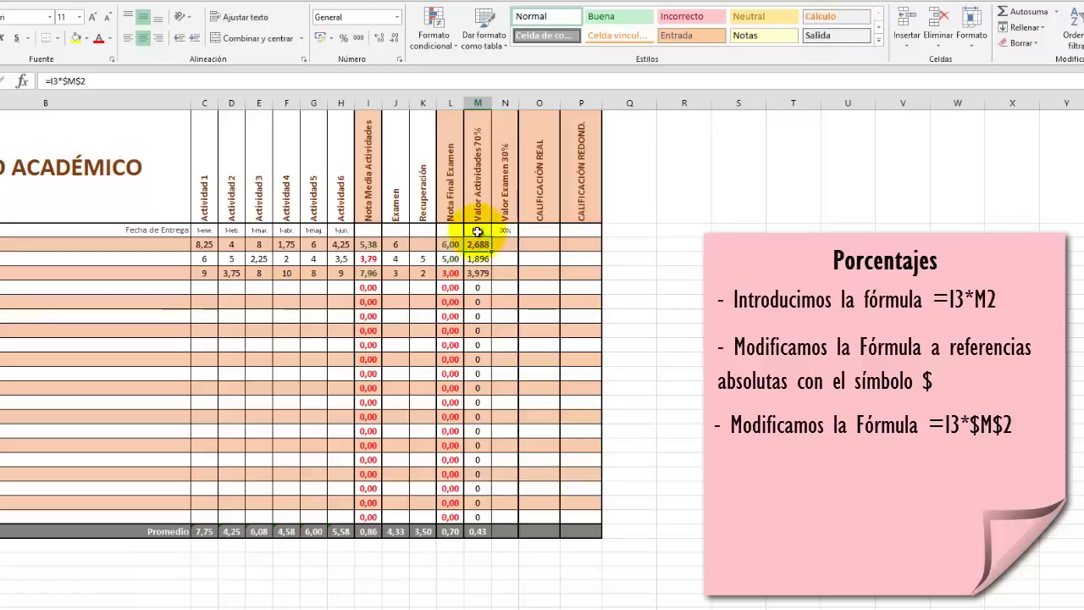
Restore the M2 weight to 70%, bringing back 3,763, 2,654 and 5,571
{"action": "left_click", "coordinate": [476, 229]}
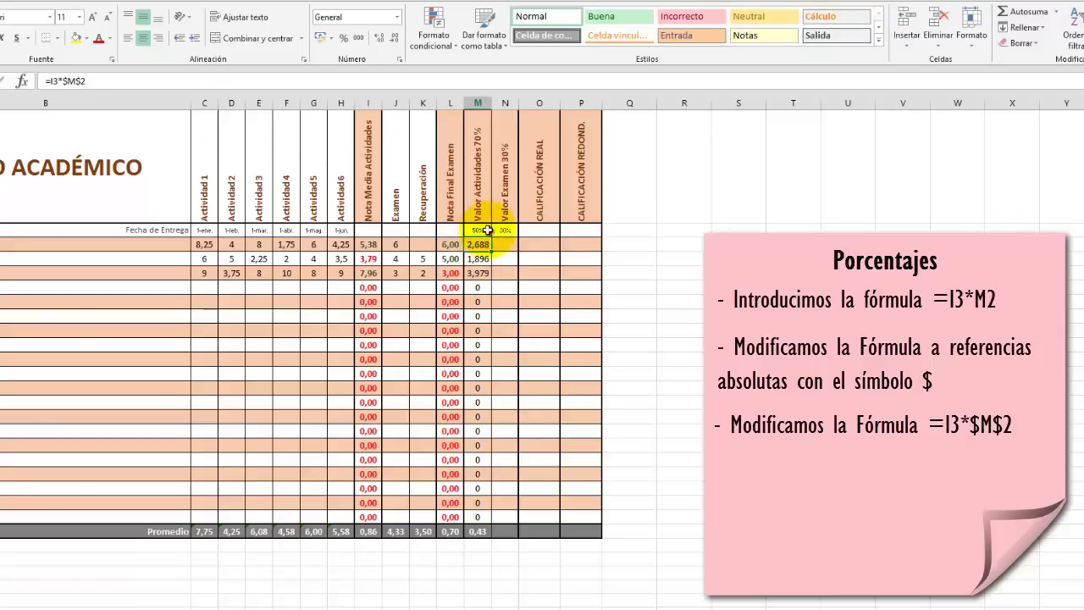
{"action": "left_click", "coordinate": [51, 80]}
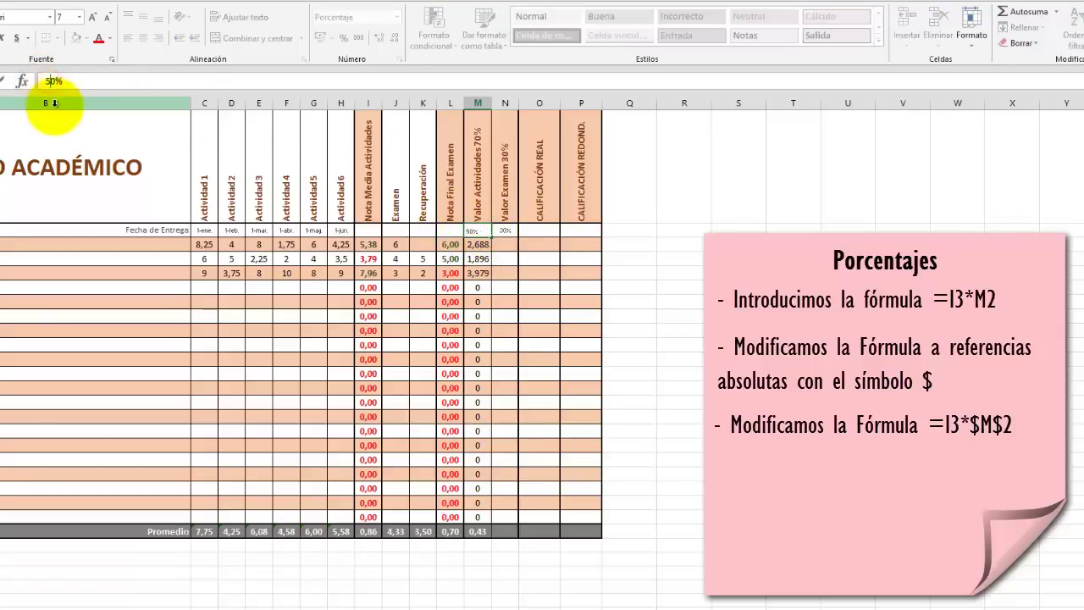
{"action": "type", "text": "70"}
{"action": "key", "text": "Return"}
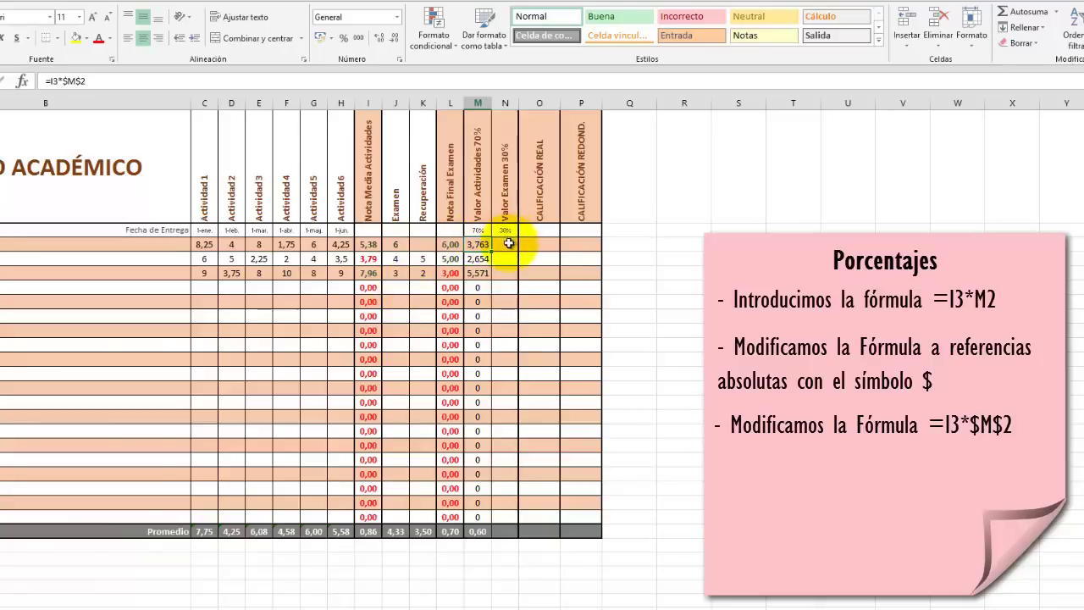
Enter =L3*$N$2 in N3, with the N2 weight absolute, so it shows 1,8
{"action": "left_click", "coordinate": [509, 245]}
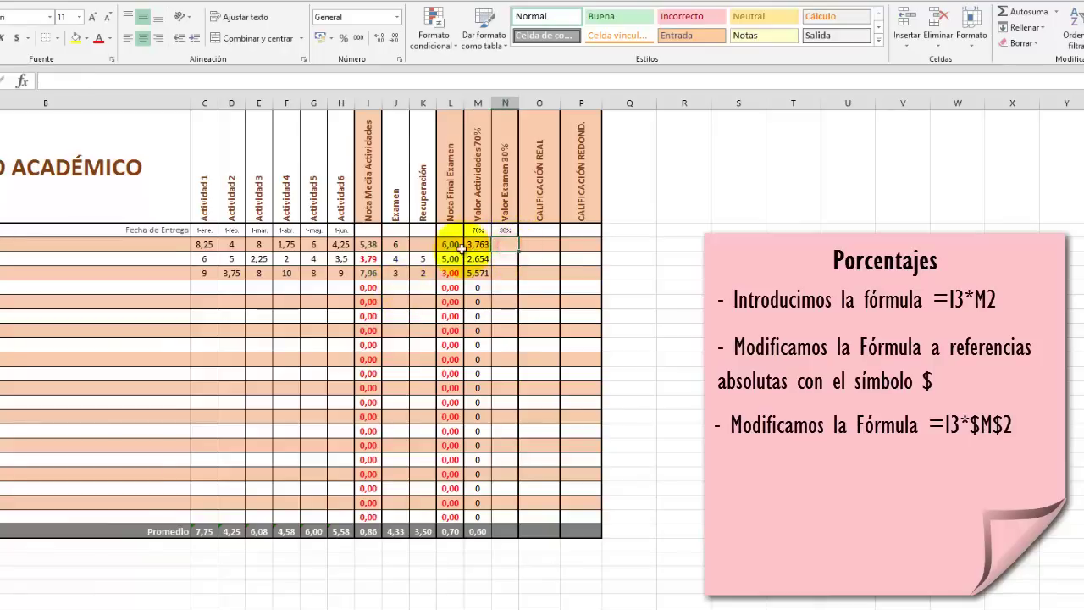
{"action": "left_click", "coordinate": [61, 82]}
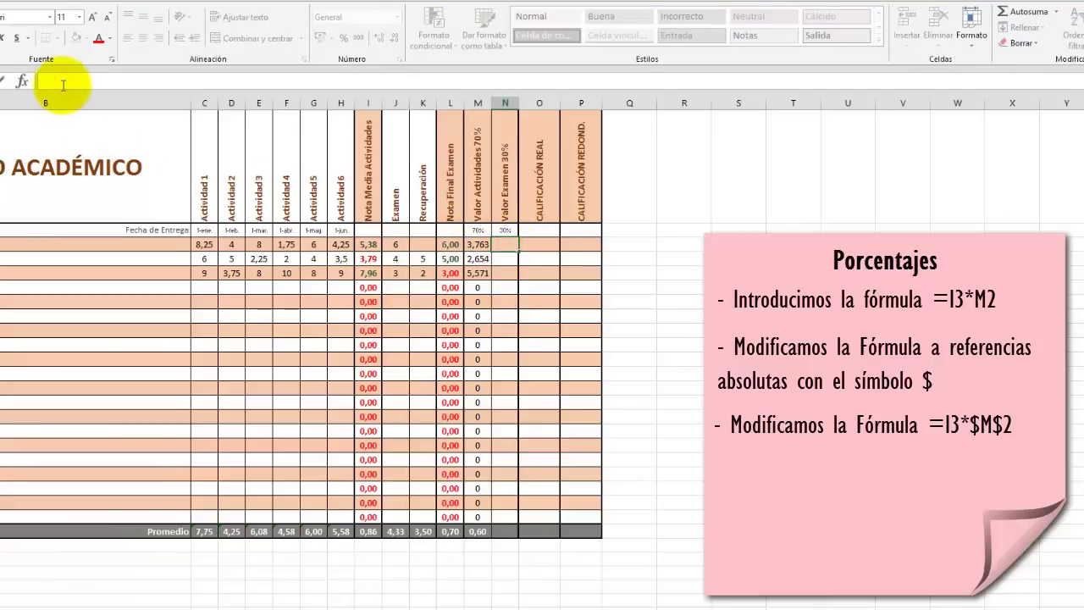
{"action": "type", "text": "="}
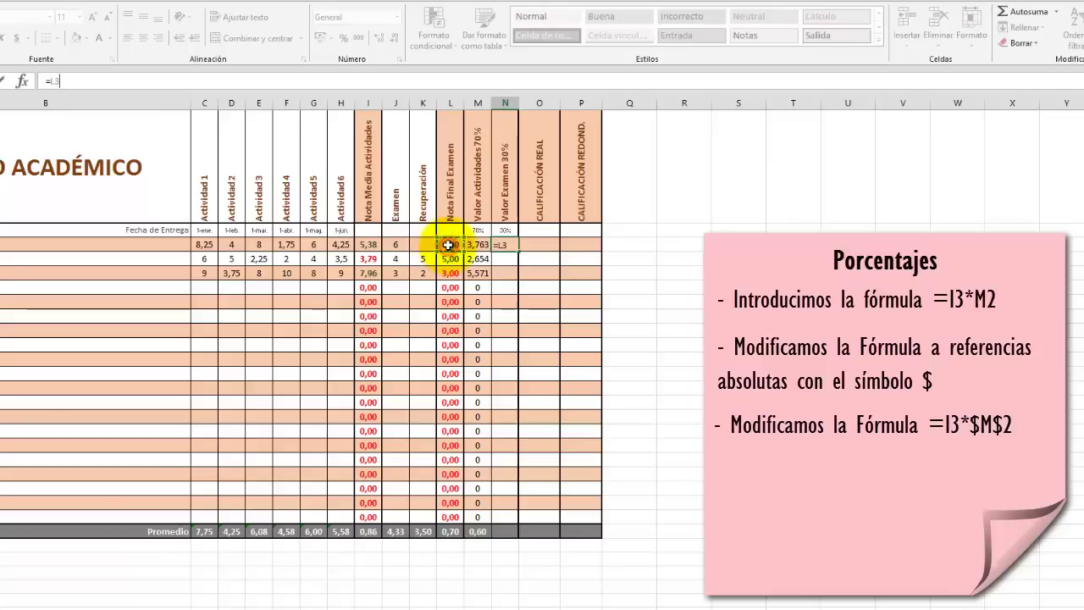
{"action": "left_click", "coordinate": [448, 245]}
{"action": "type", "text": "*"}
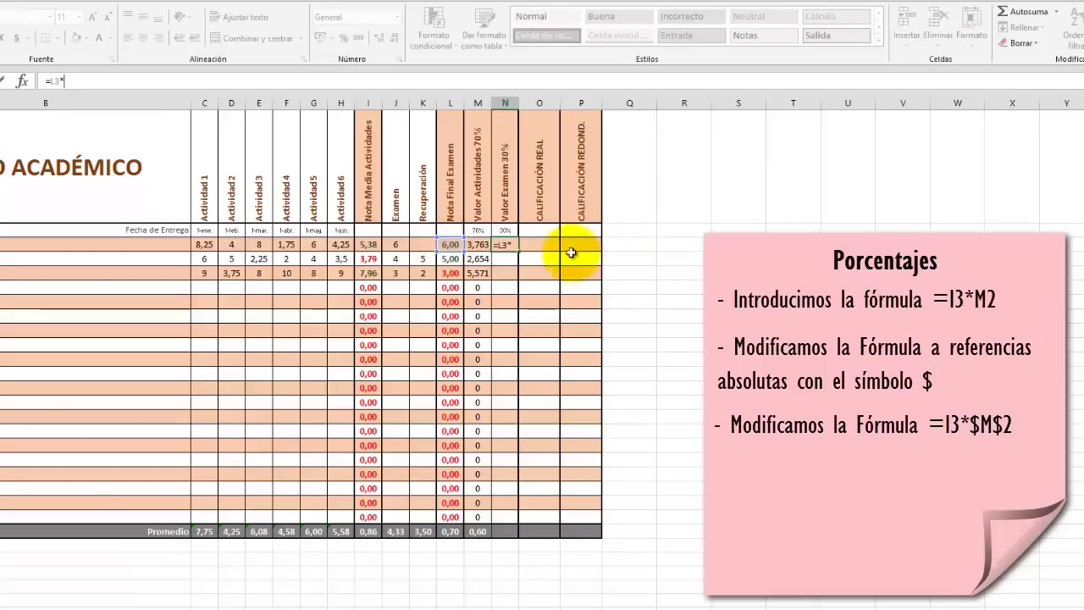
{"action": "left_click", "coordinate": [506, 232]}
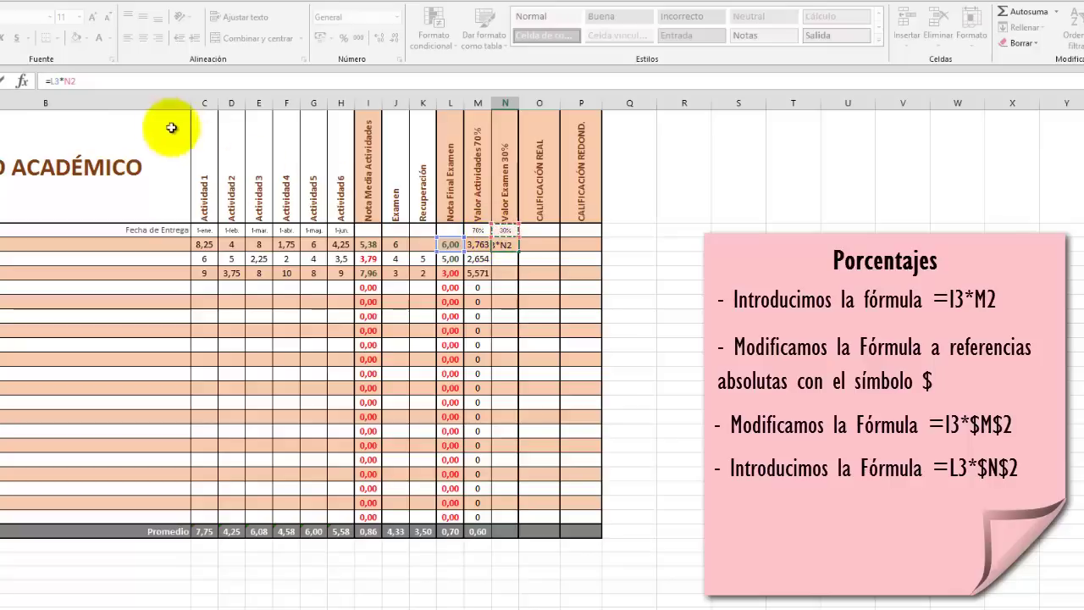
{"action": "left_click", "coordinate": [63, 81]}
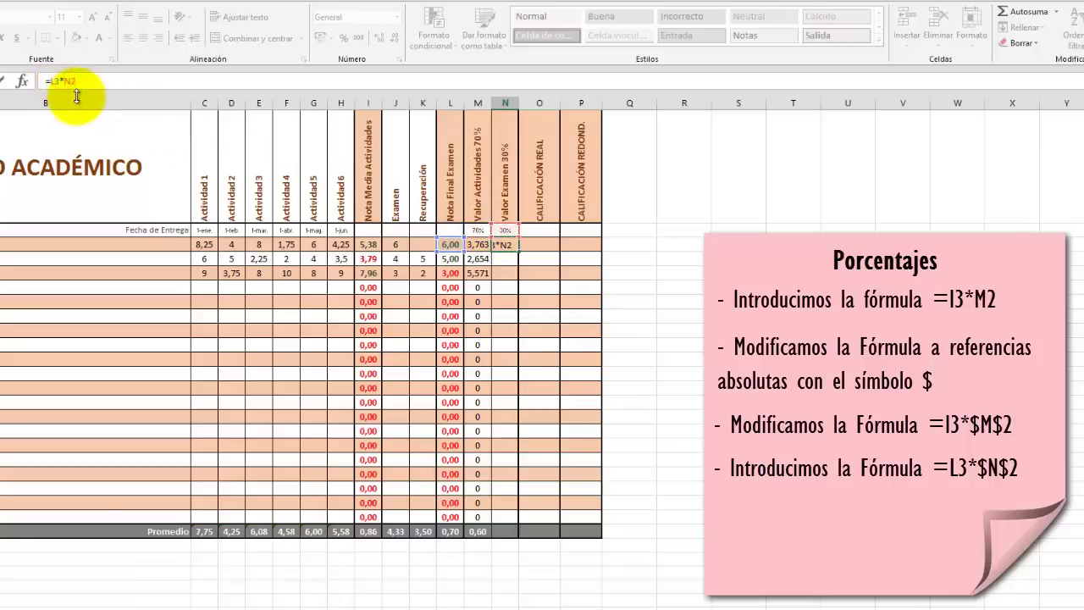
{"action": "type", "text": "$"}
{"action": "left_click", "coordinate": [76, 80]}
{"action": "type", "text": "$"}
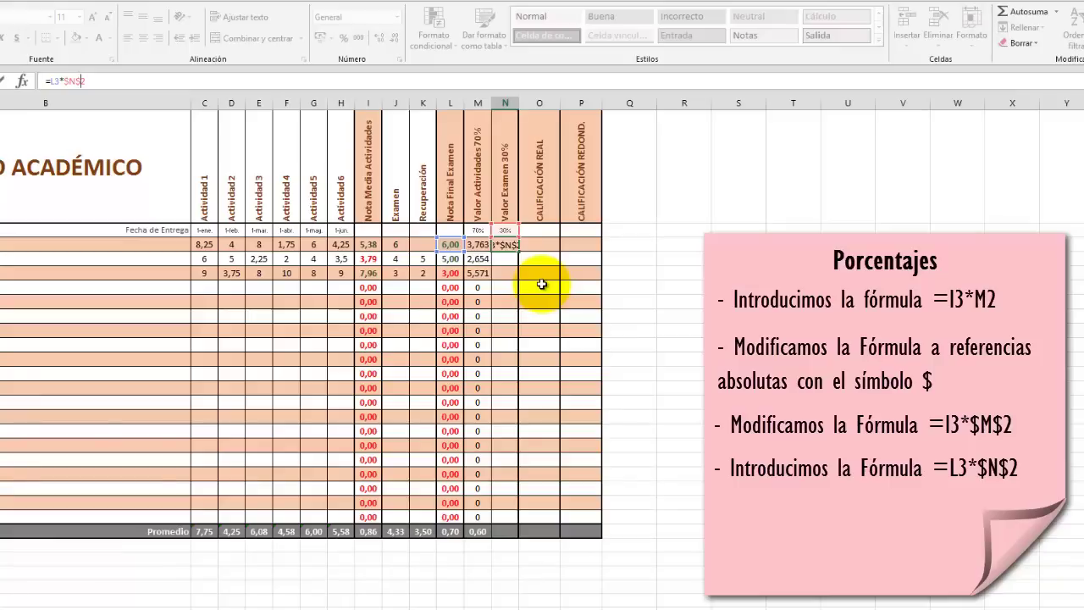
{"action": "key", "text": "Return"}
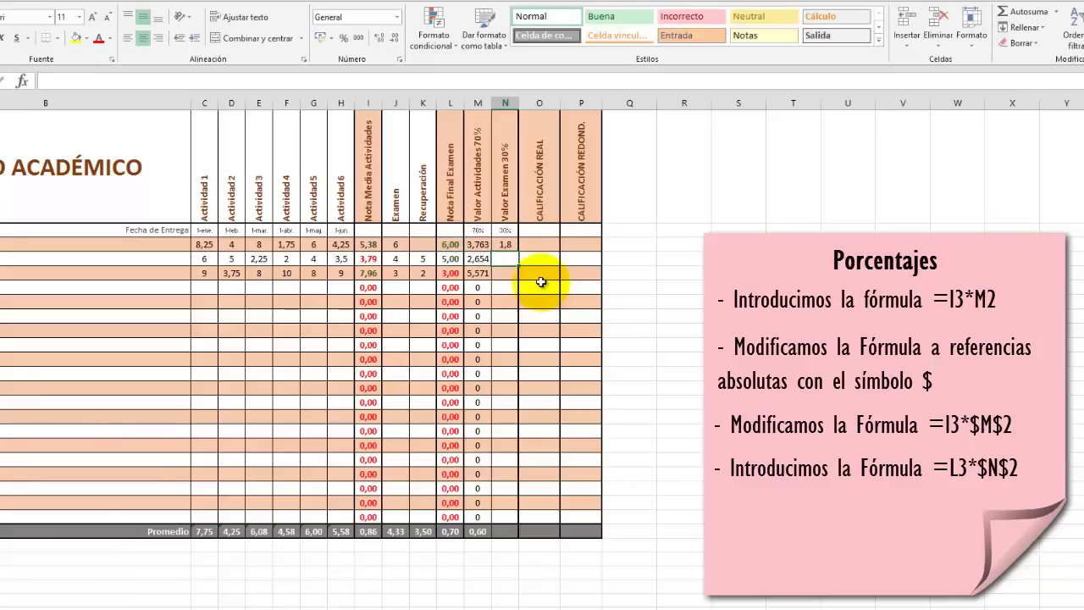
Copy N3 and paste only formulas into N3:N21, giving 1,5, 0,9 and a 0,21 average
{"action": "left_click", "coordinate": [505, 244]}
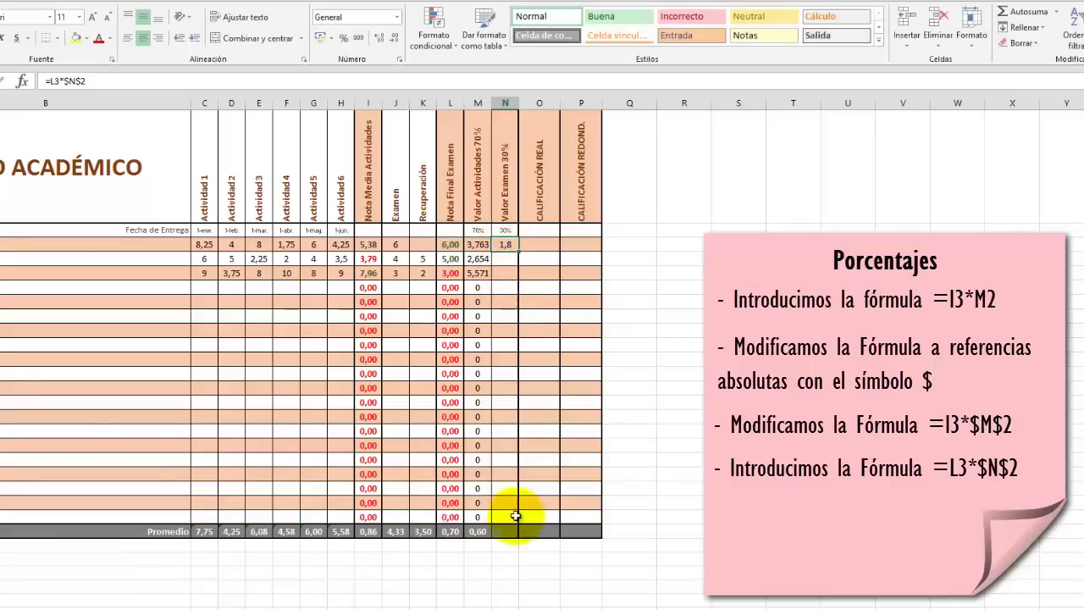
{"action": "right_click", "coordinate": [506, 245]}
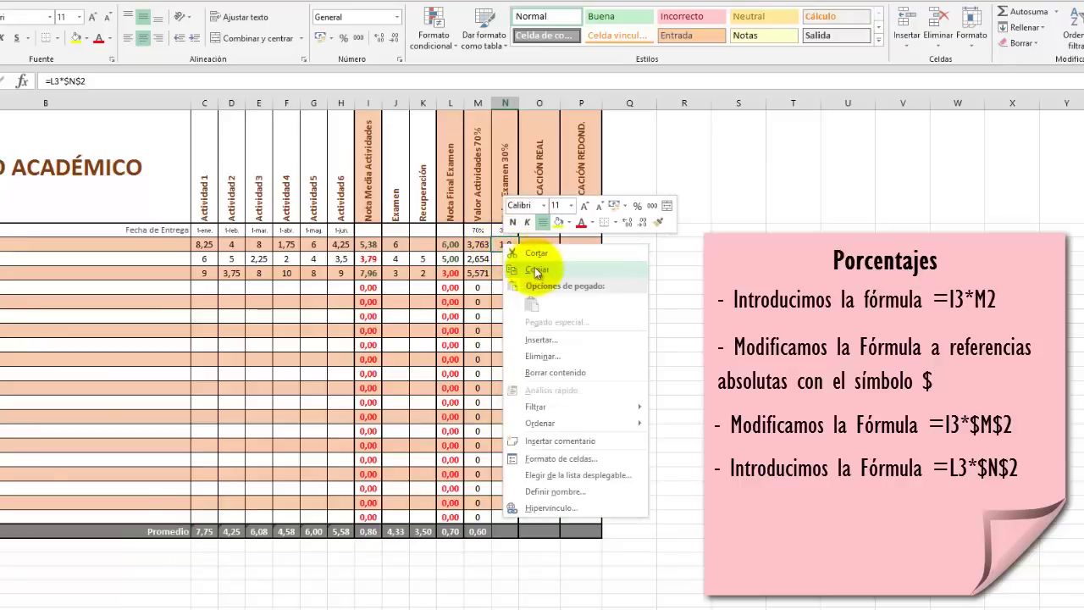
{"action": "left_click", "coordinate": [536, 271]}
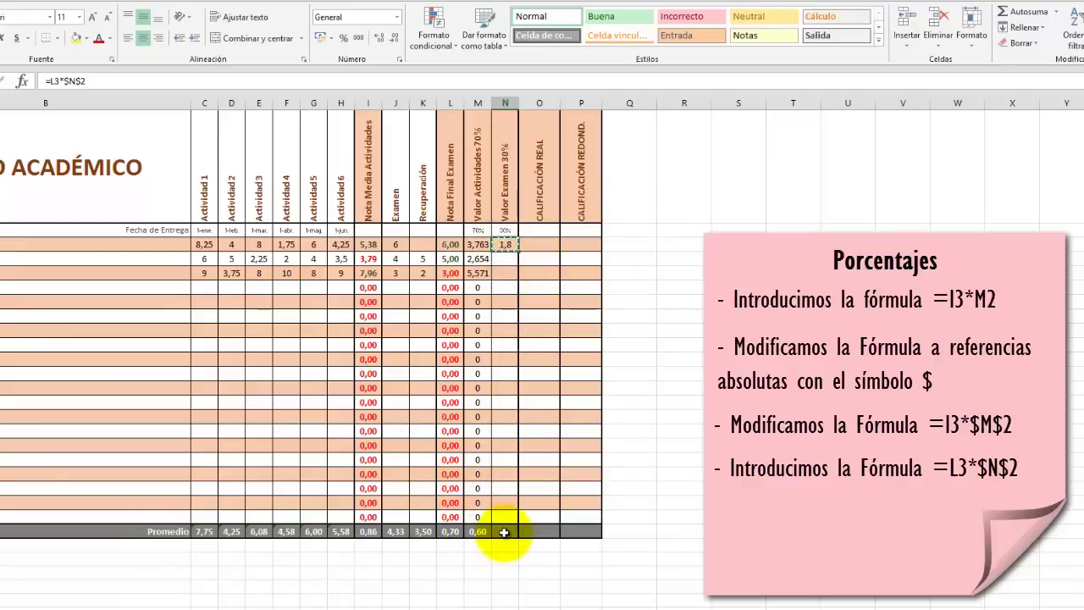
{"action": "left_click", "coordinate": [504, 532], "text": "shift"}
{"action": "right_click", "coordinate": [505, 533]}
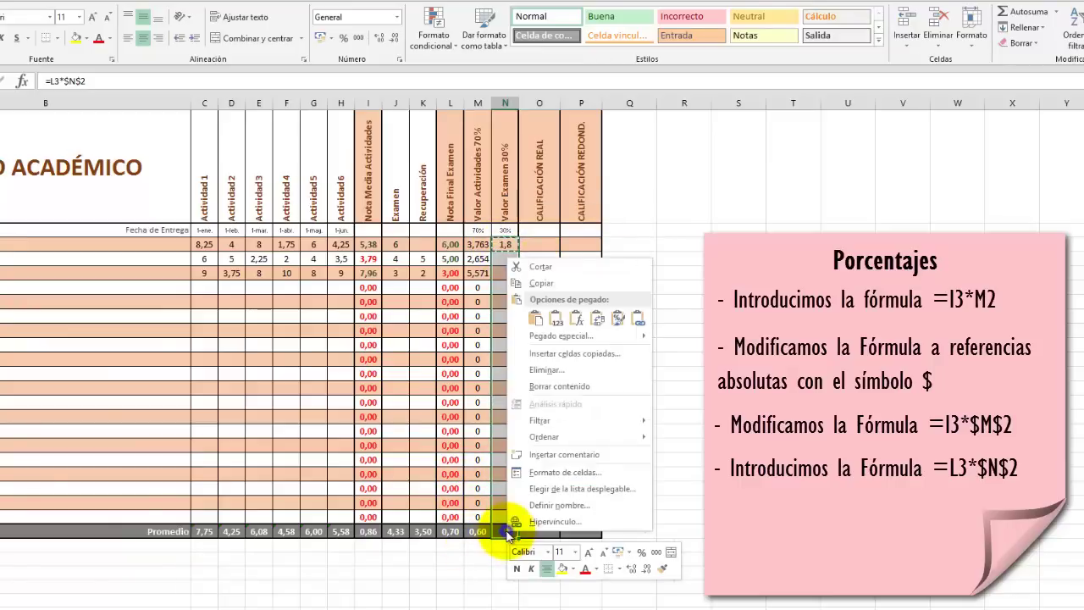
{"action": "left_click", "coordinate": [542, 335]}
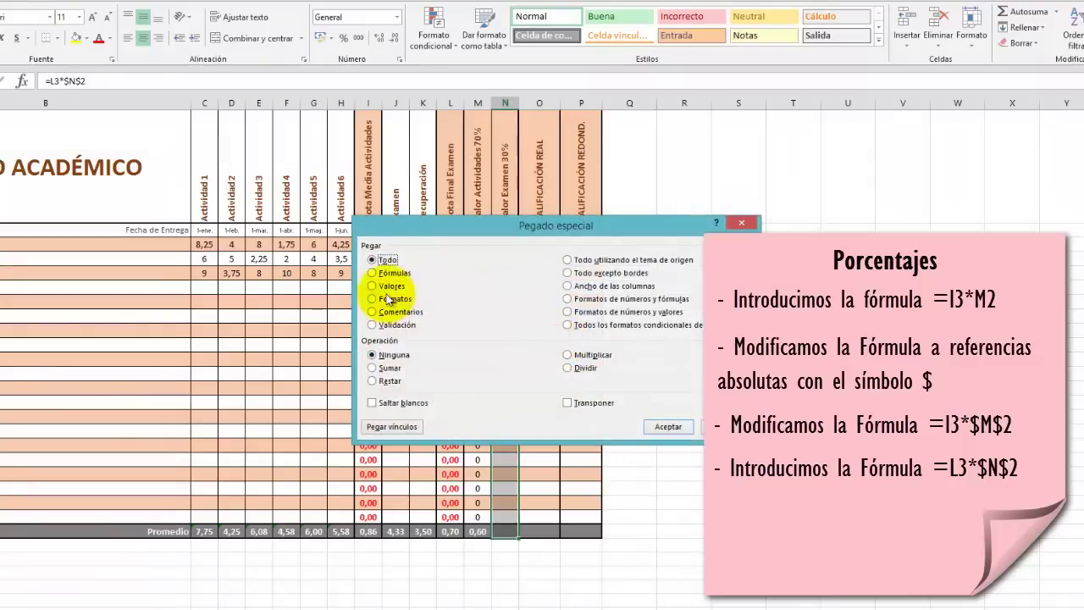
{"action": "left_click", "coordinate": [373, 272]}
{"action": "left_click", "coordinate": [668, 426]}
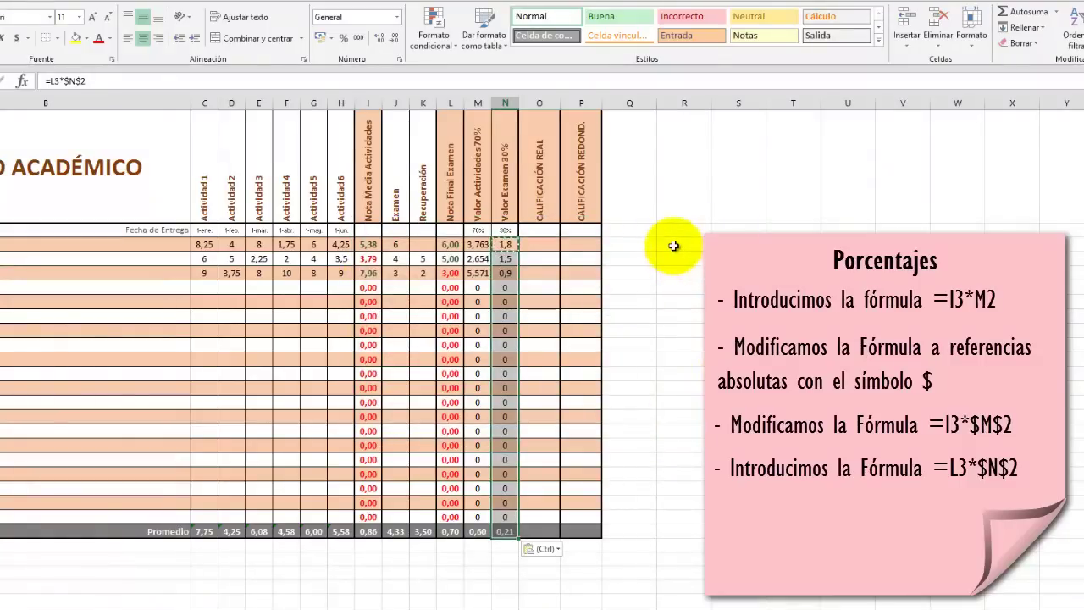
{"action": "left_click", "coordinate": [670, 218]}
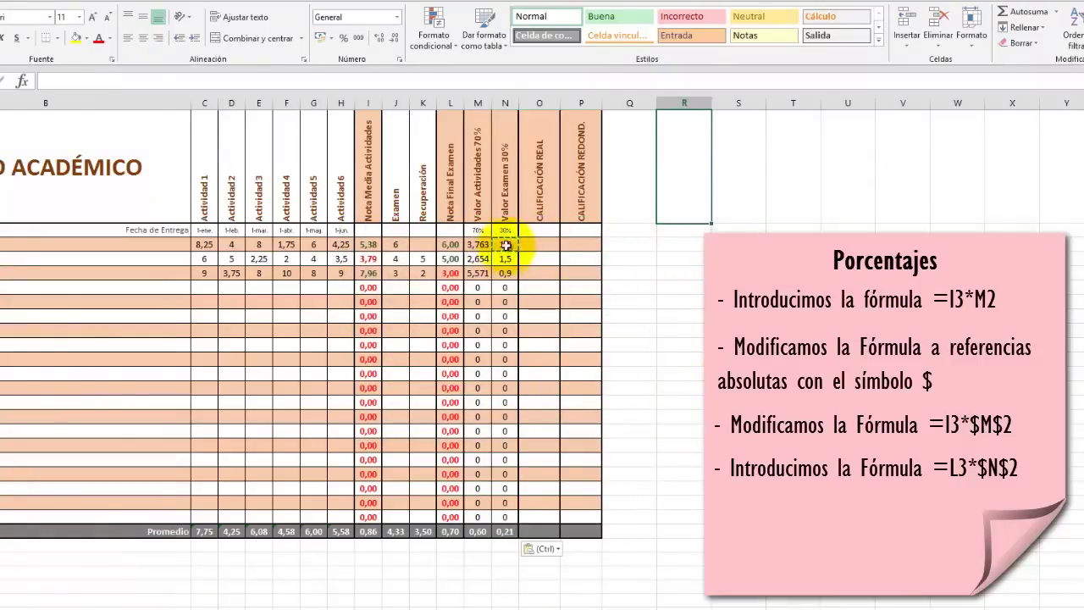
Show the exam values in N and the activities values in M with two decimals (1,80, 3,76)
{"action": "left_click", "coordinate": [505, 246]}
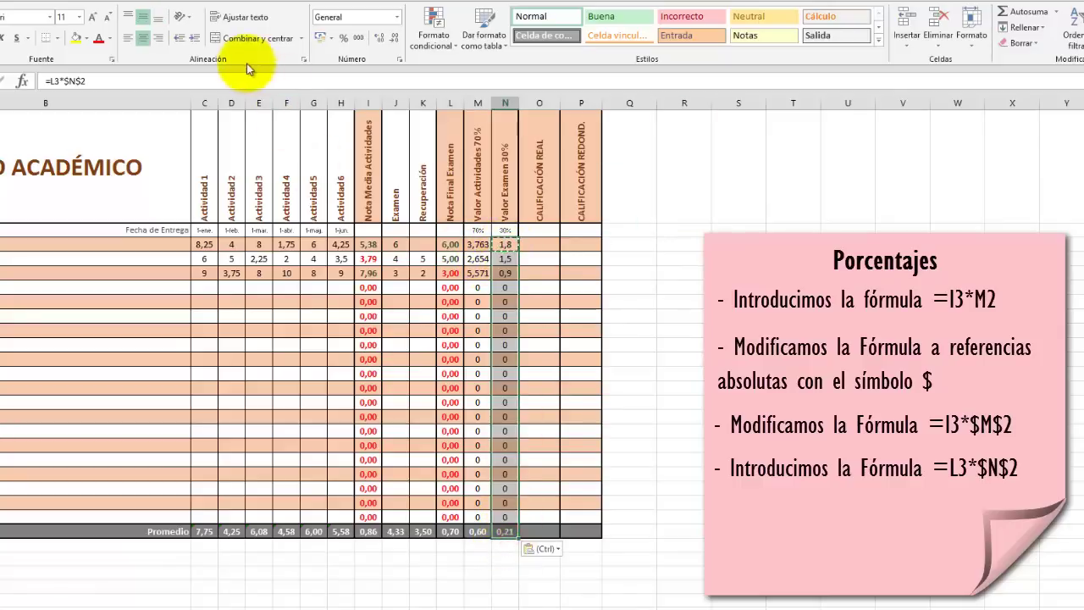
{"action": "left_click", "coordinate": [379, 40]}
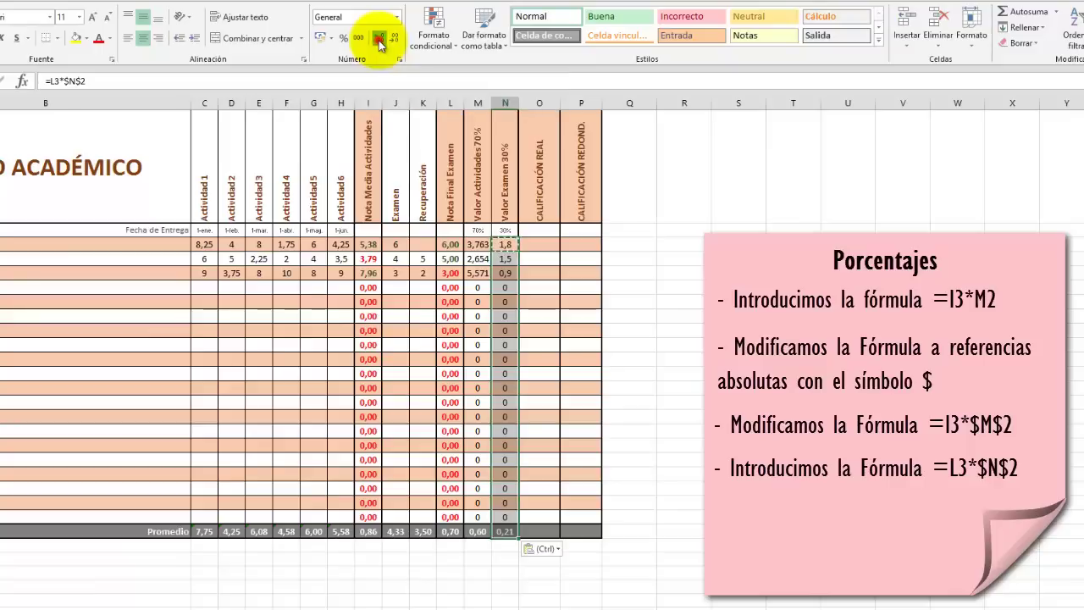
{"action": "left_click", "coordinate": [479, 245]}
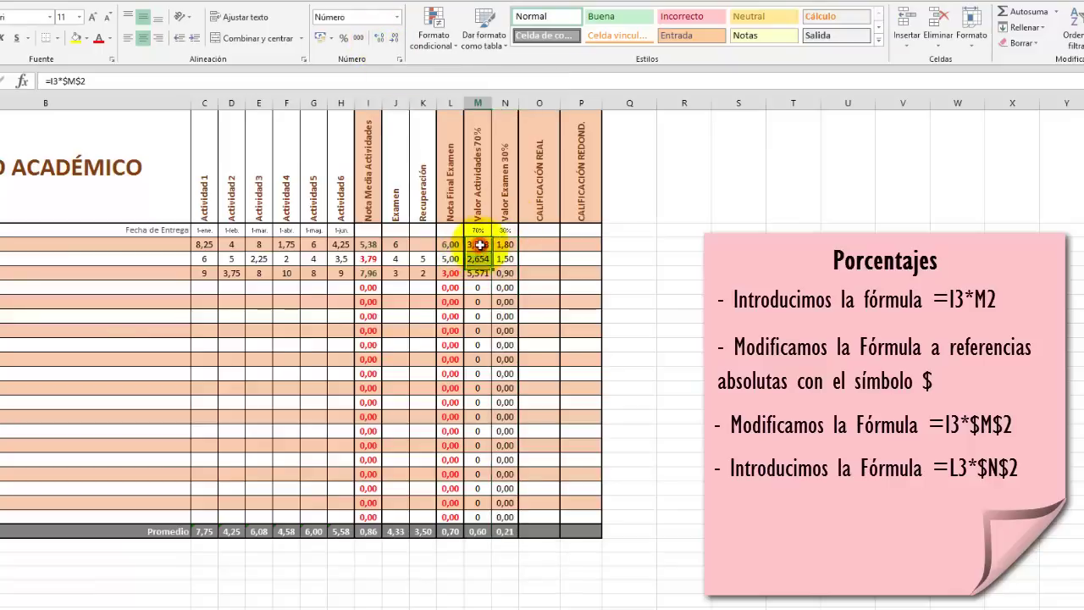
{"action": "left_click_drag", "start_coordinate": [479, 245], "coordinate": [478, 531]}
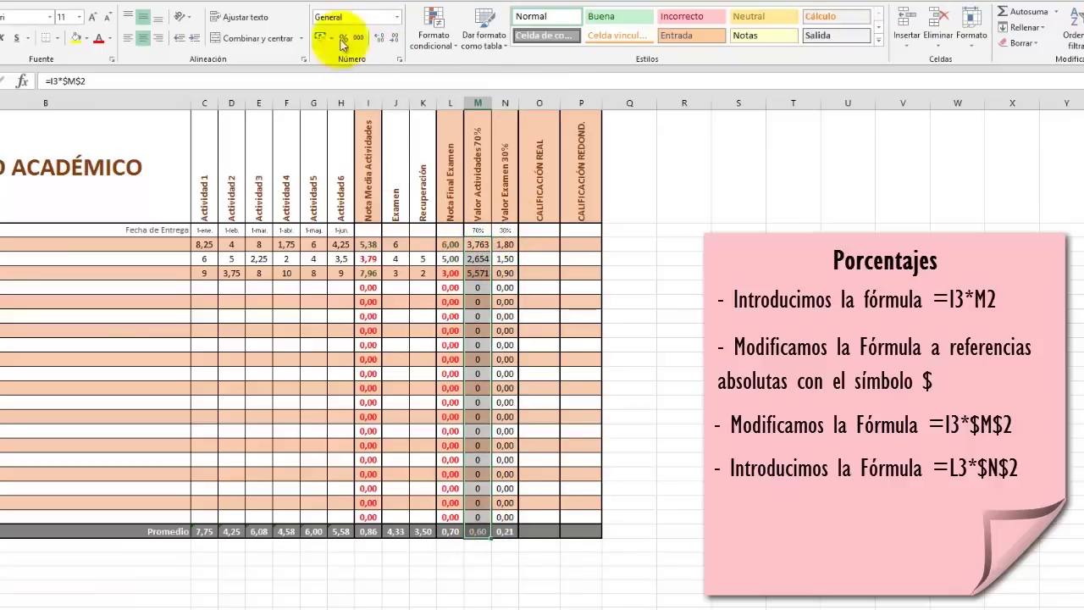
{"action": "left_click", "coordinate": [394, 38]}
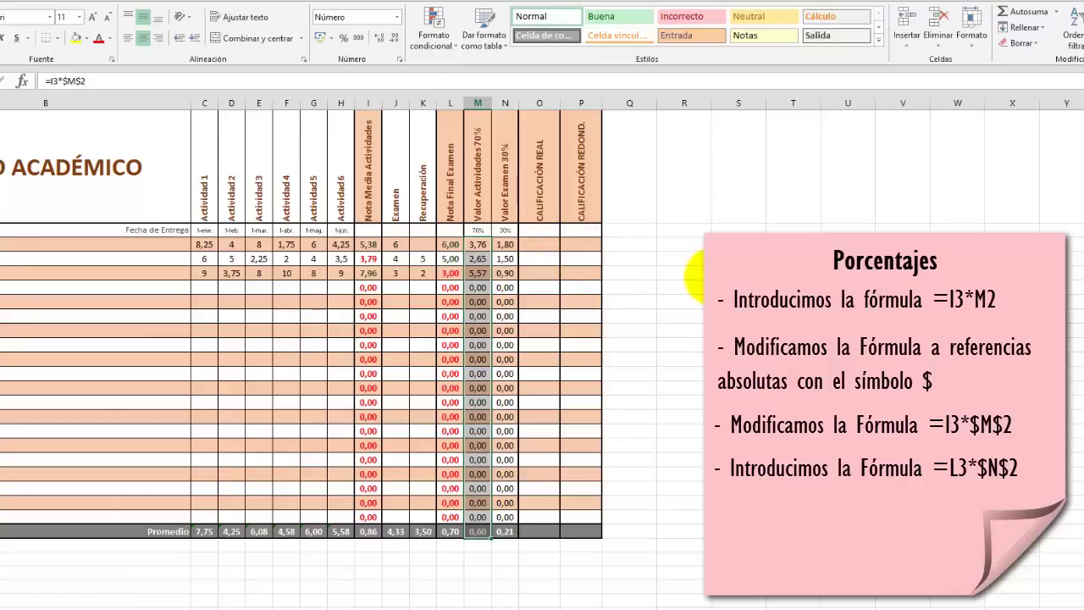
{"action": "left_click", "coordinate": [708, 273]}
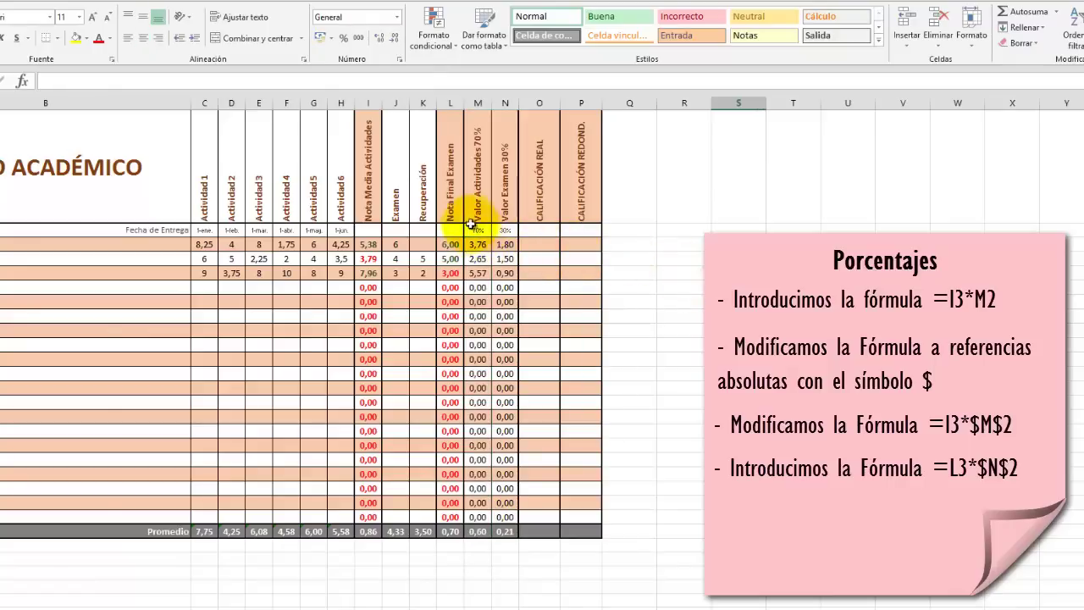